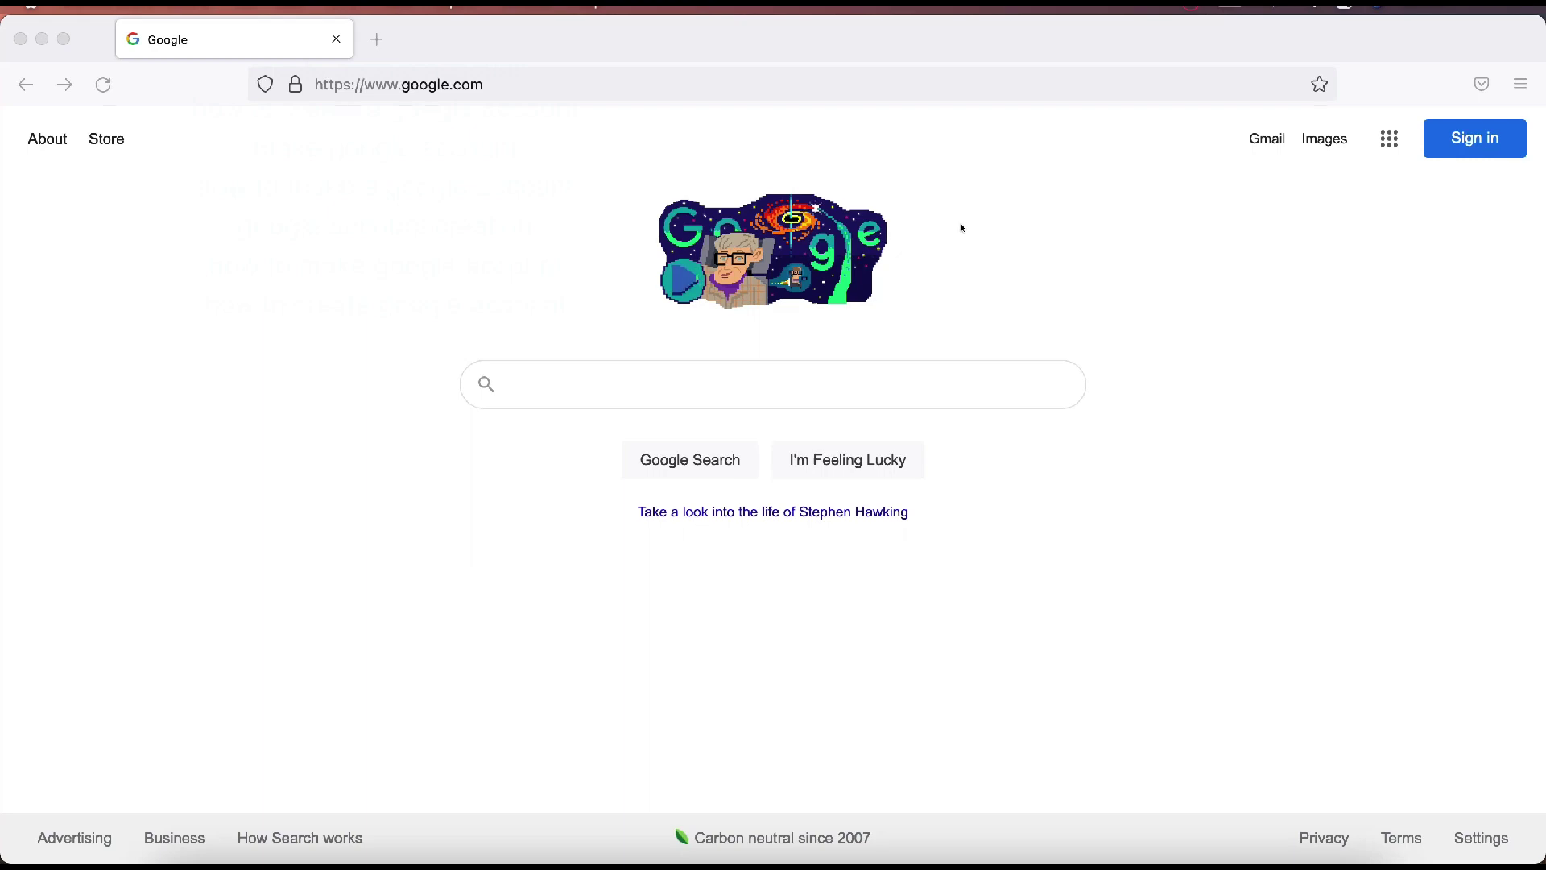
Step: From the Google sign-in page, choose to create a new account for personal use
left_click(1467, 139)
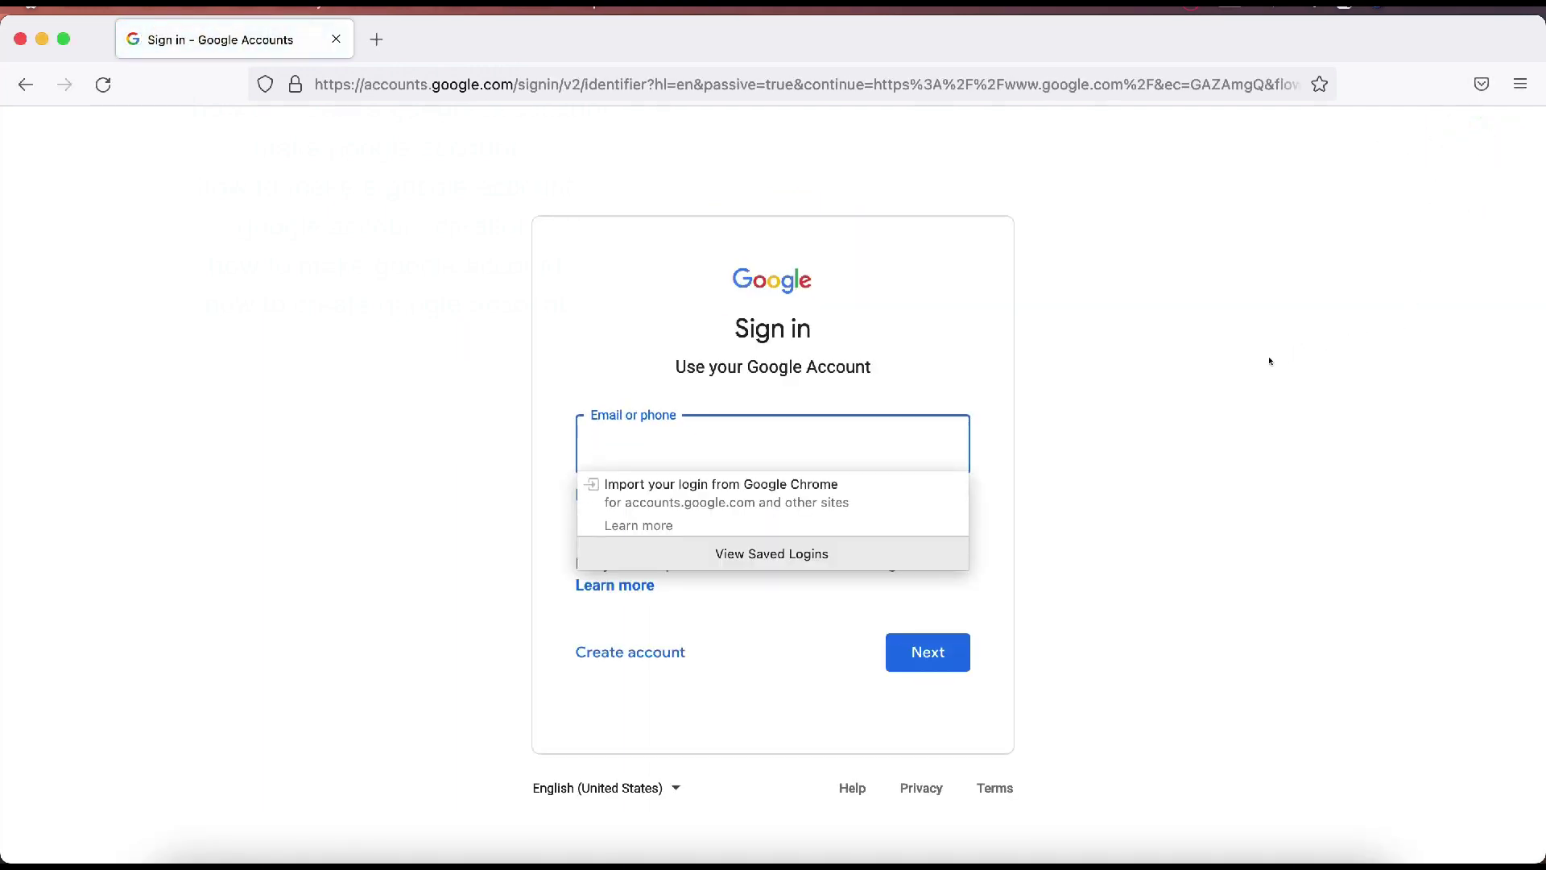
left_click(1270, 361)
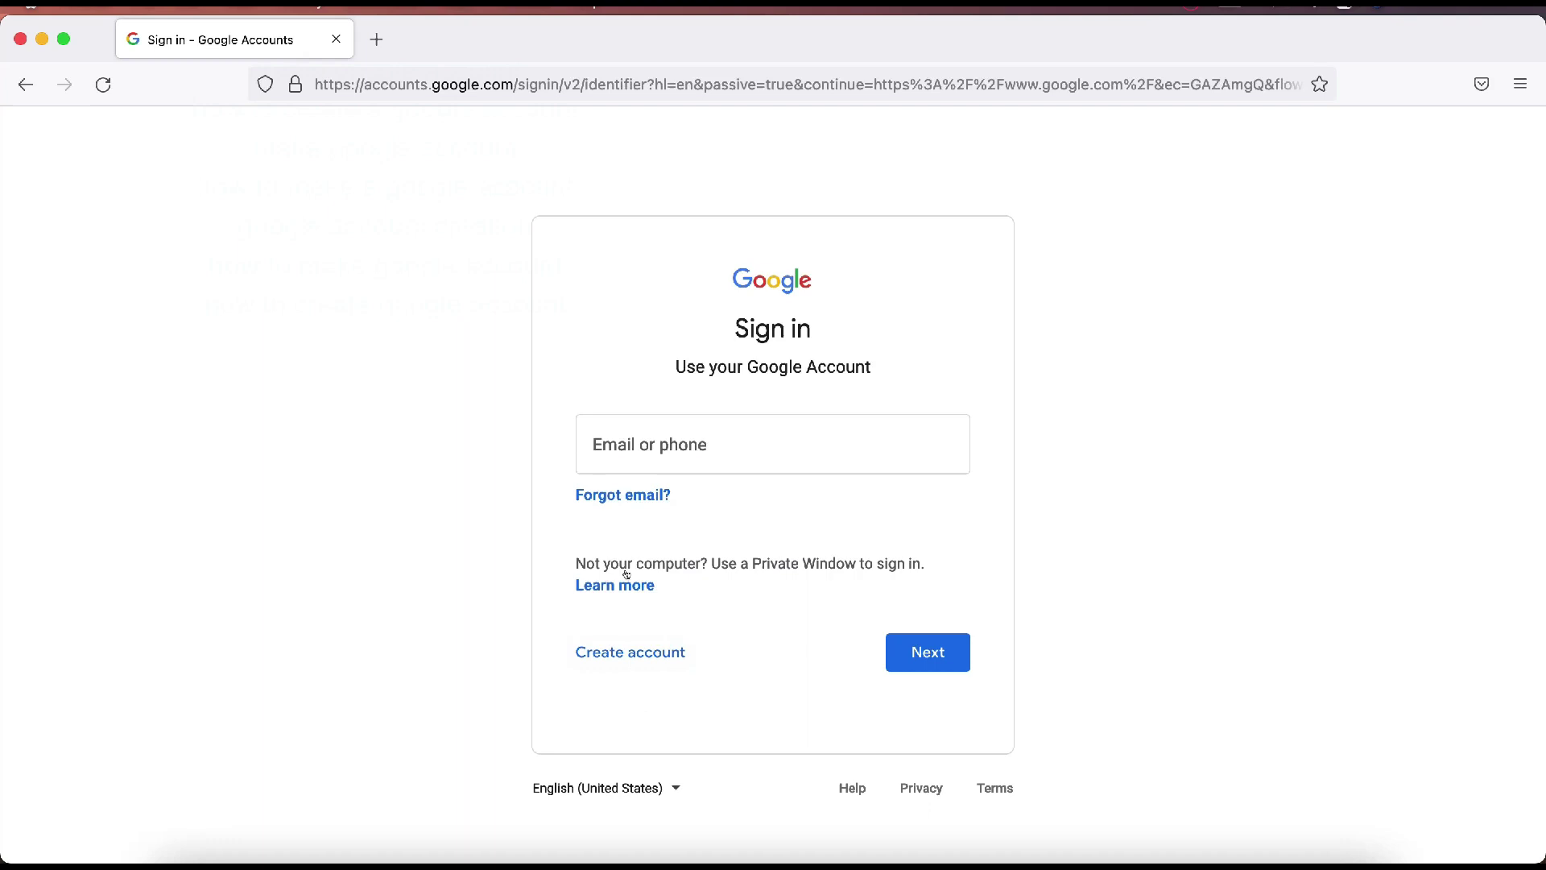
left_click(613, 660)
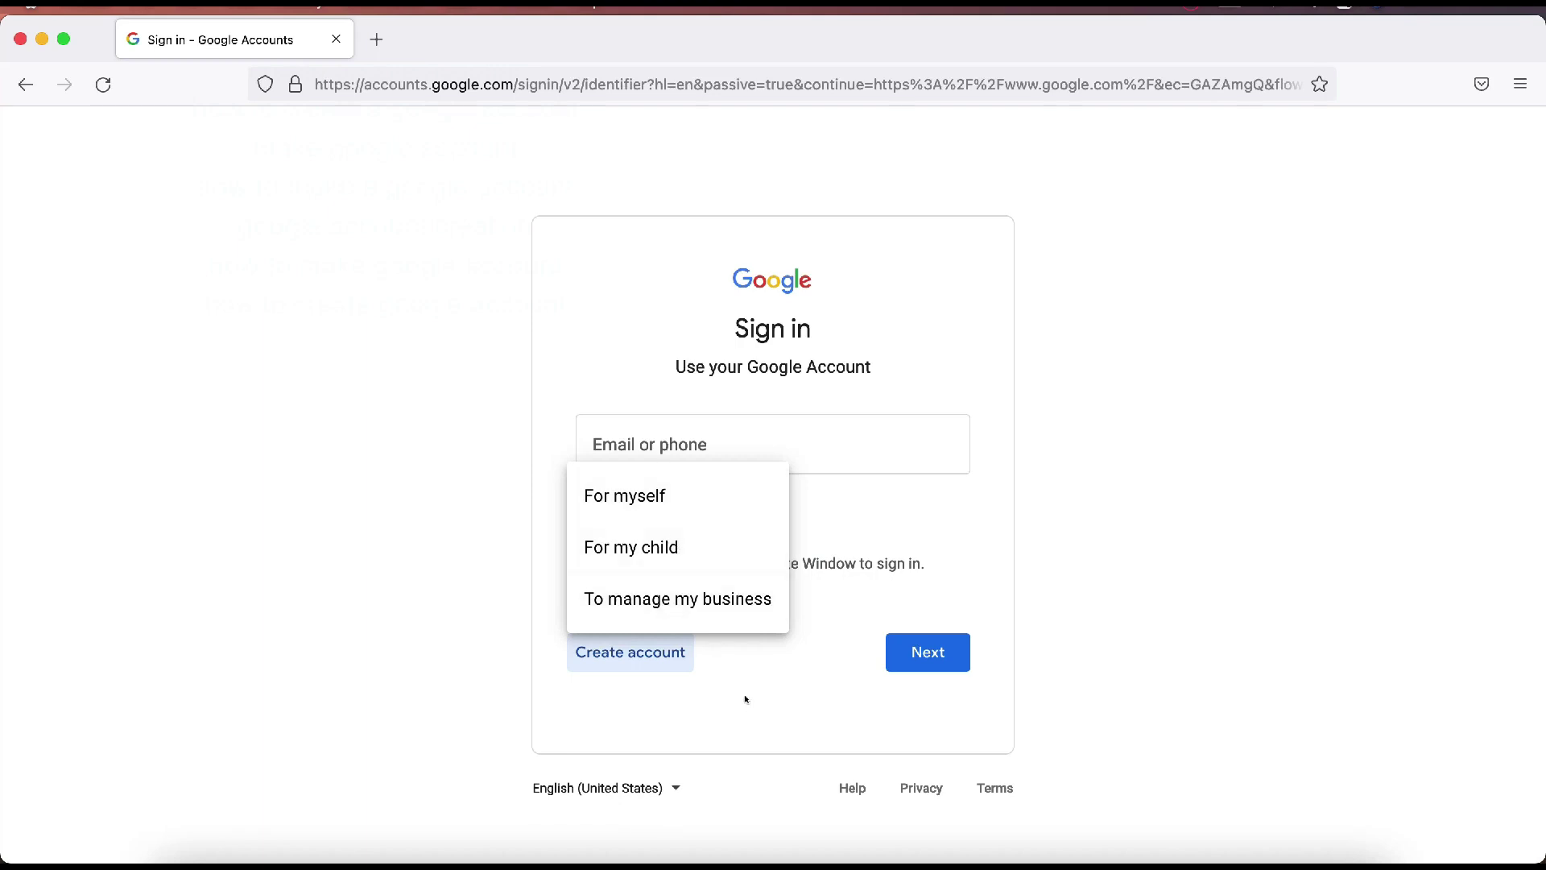
left_click(631, 497)
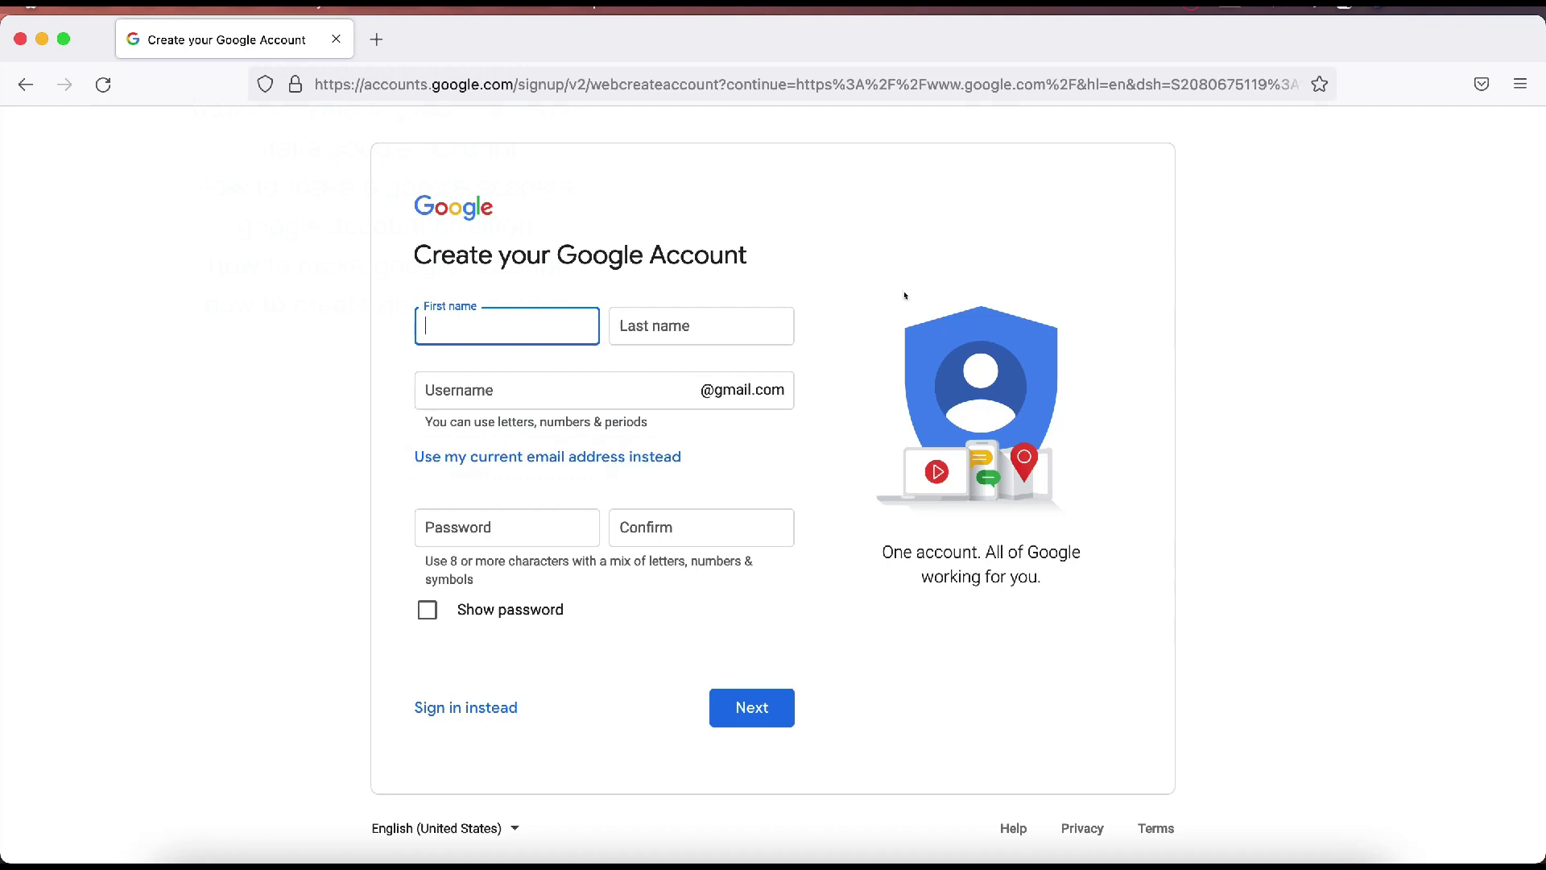
Step: Enter the user's first and last name in the signup form
key("Tab")
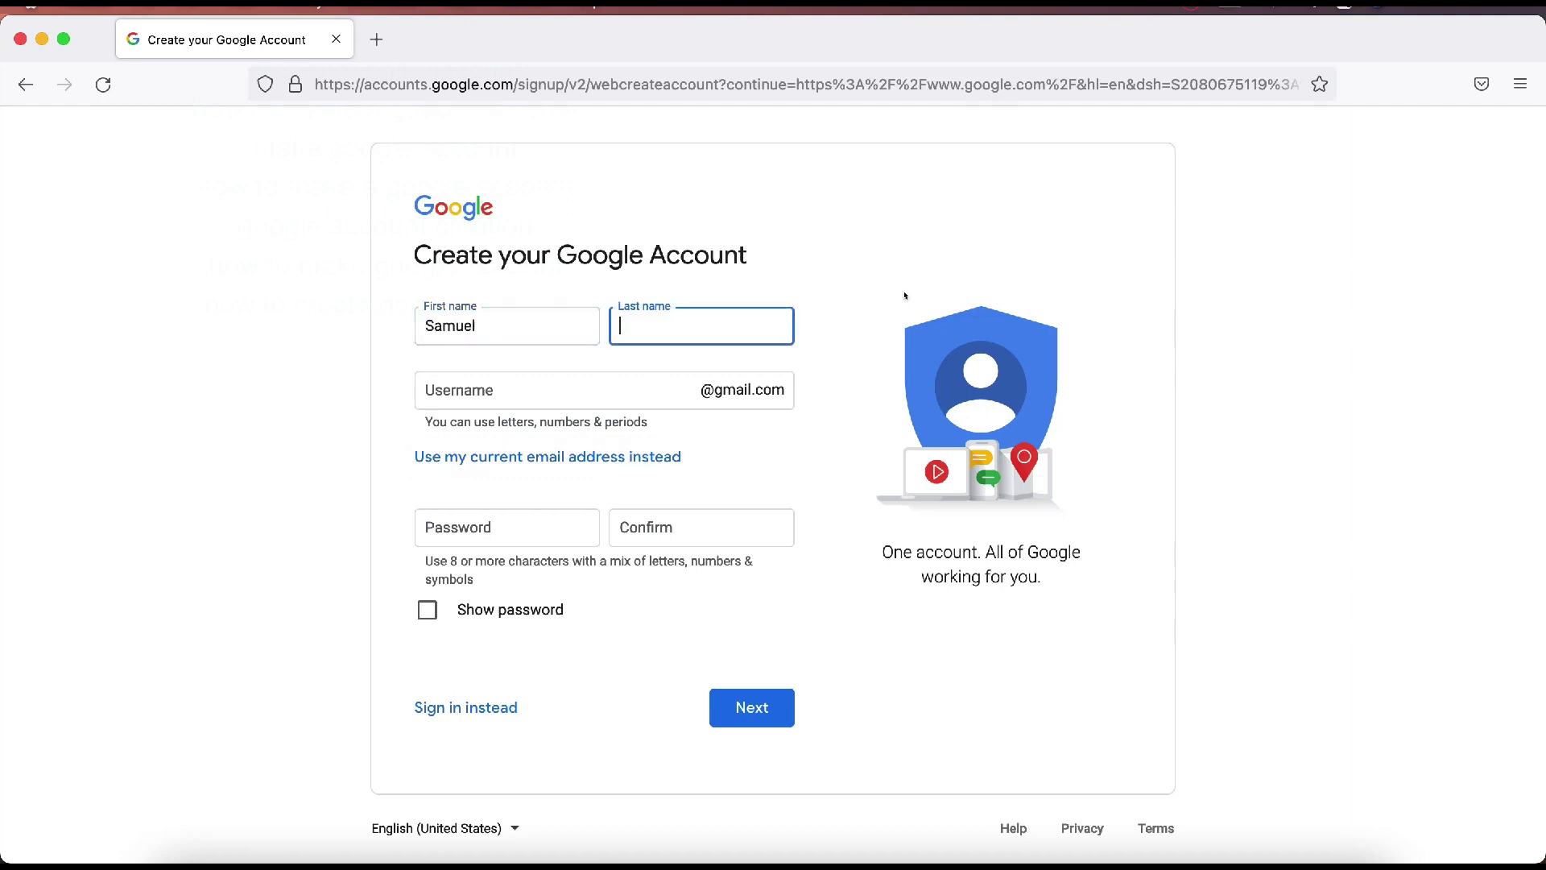
key("Tab")
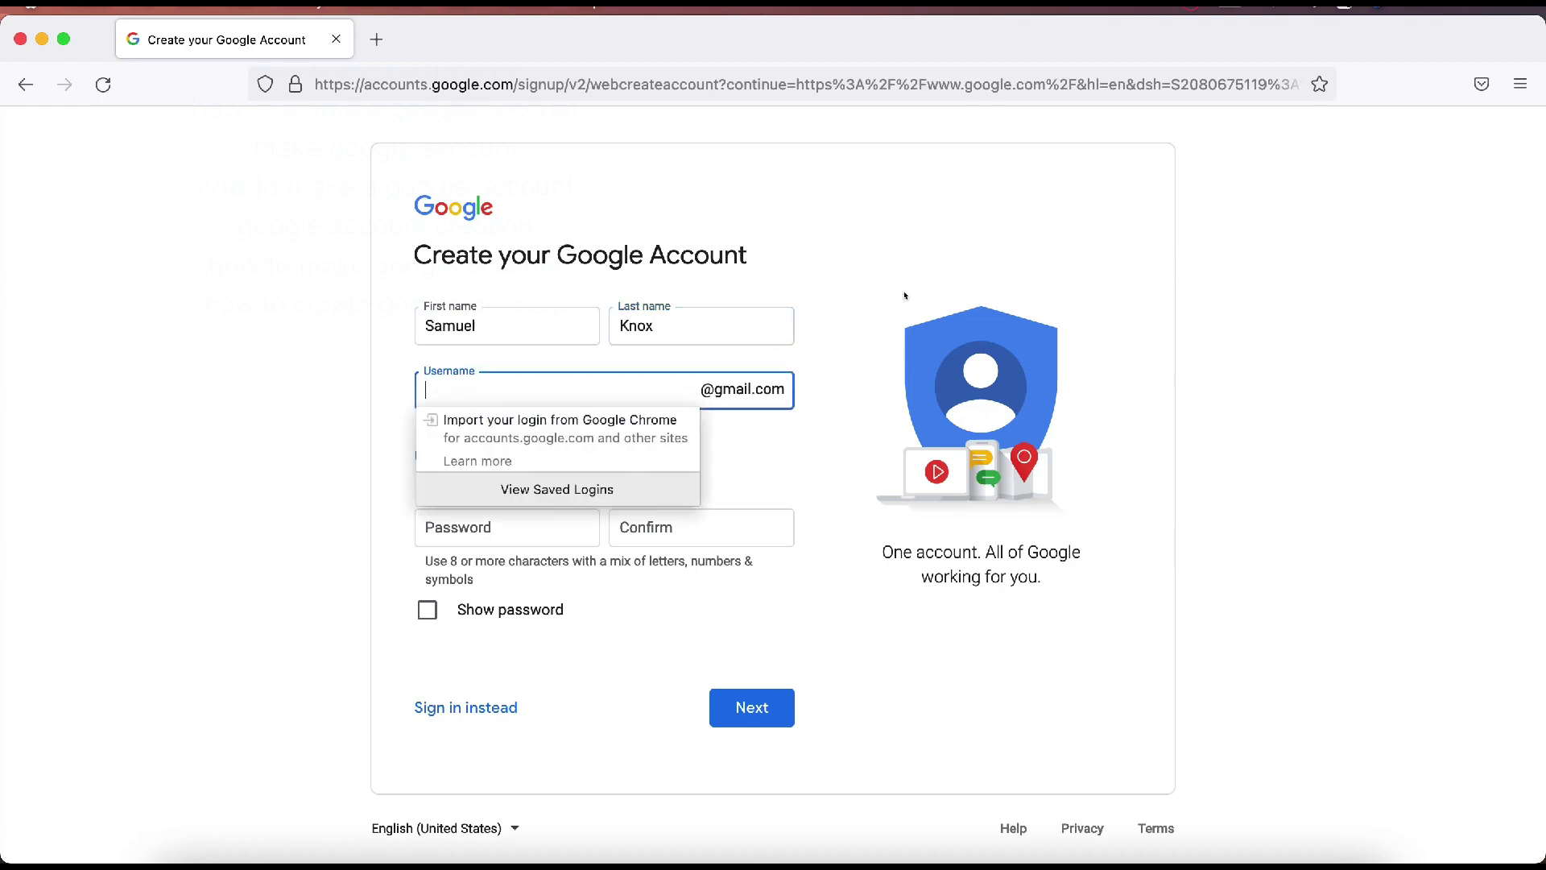
Step: Choose a Gmail username, appending digits after the first choice is flagged as taken
left_click(398, 482)
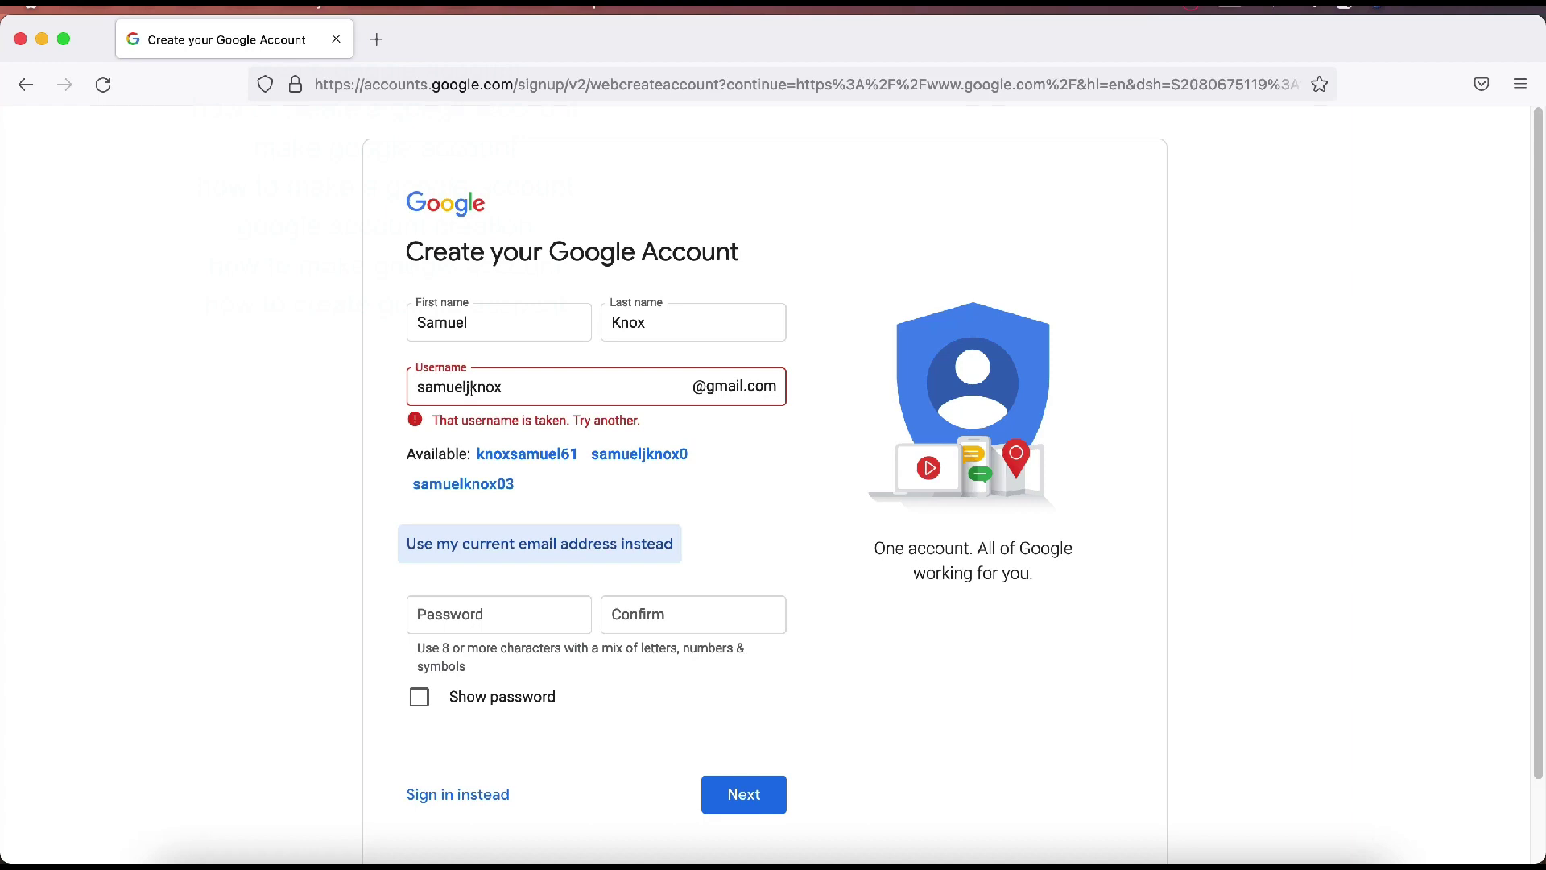
left_click(520, 382)
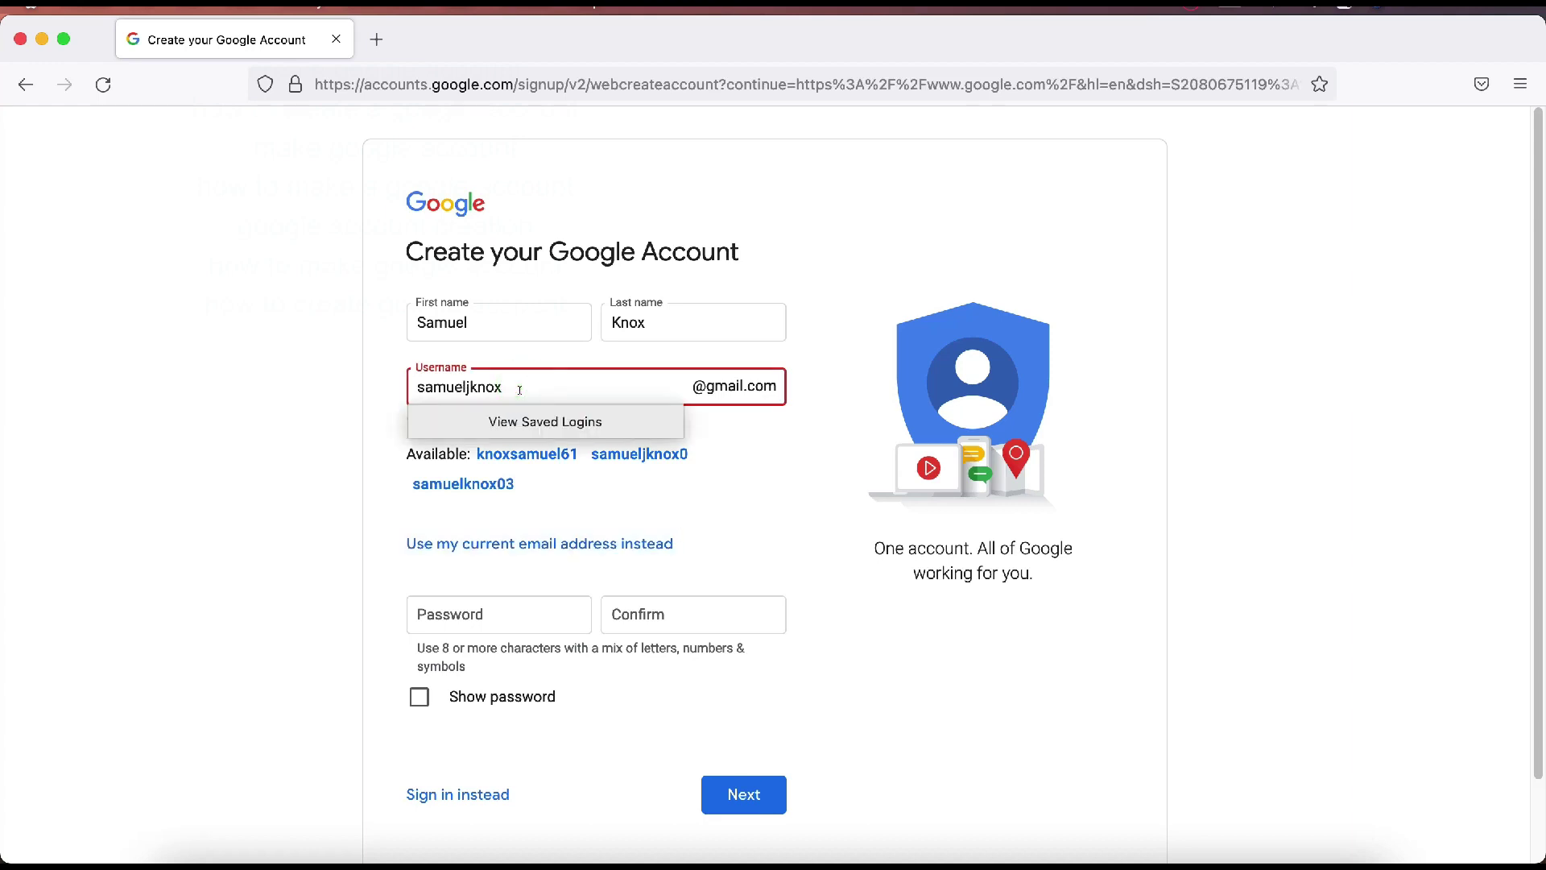
key("Tab")
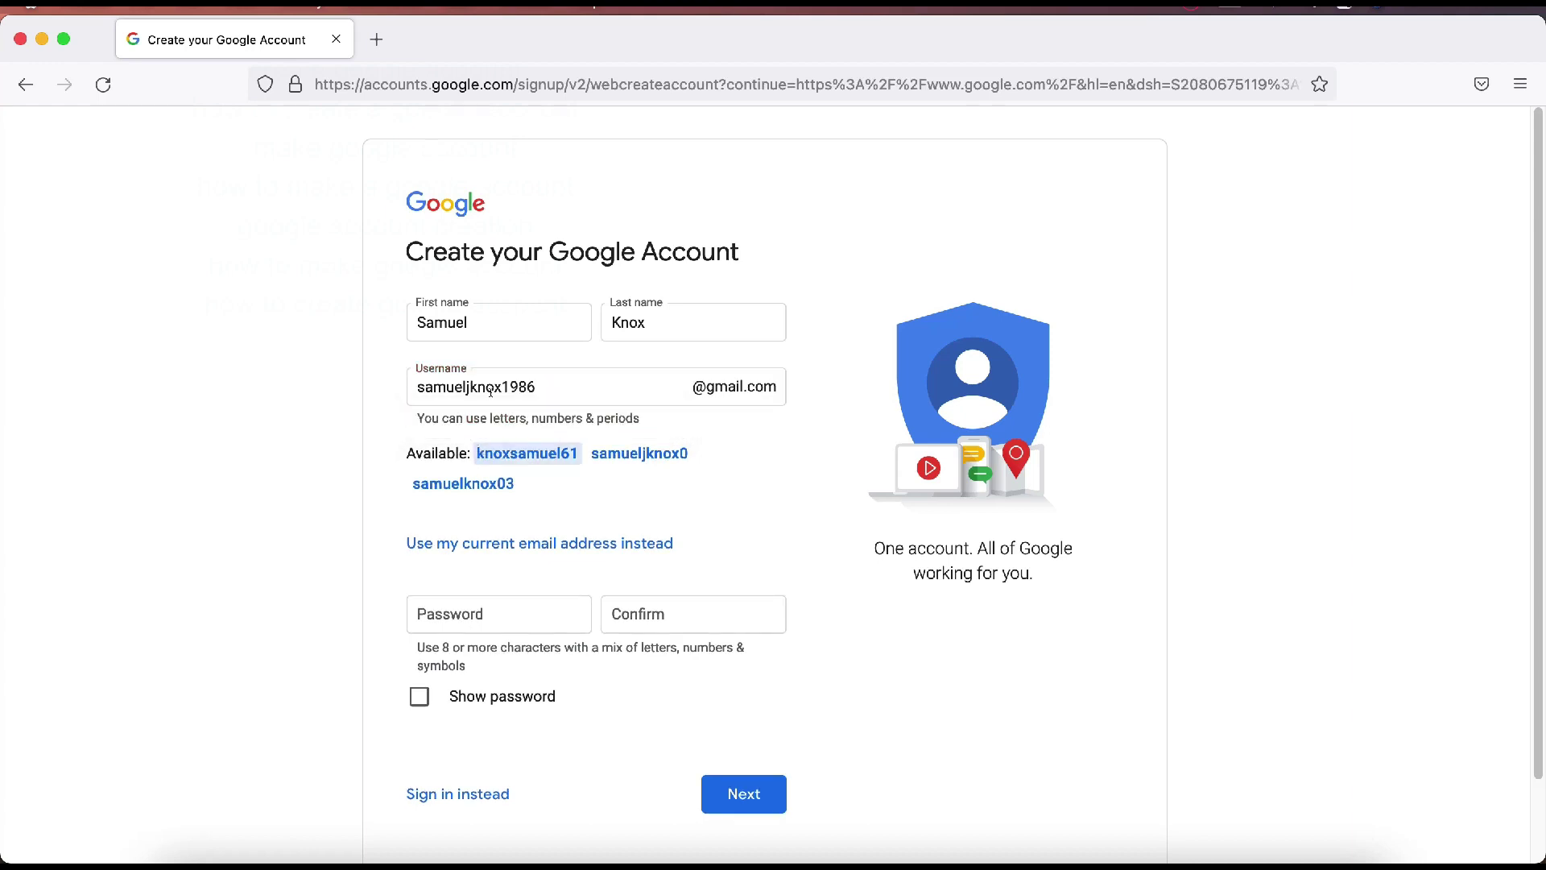
double_click(580, 397)
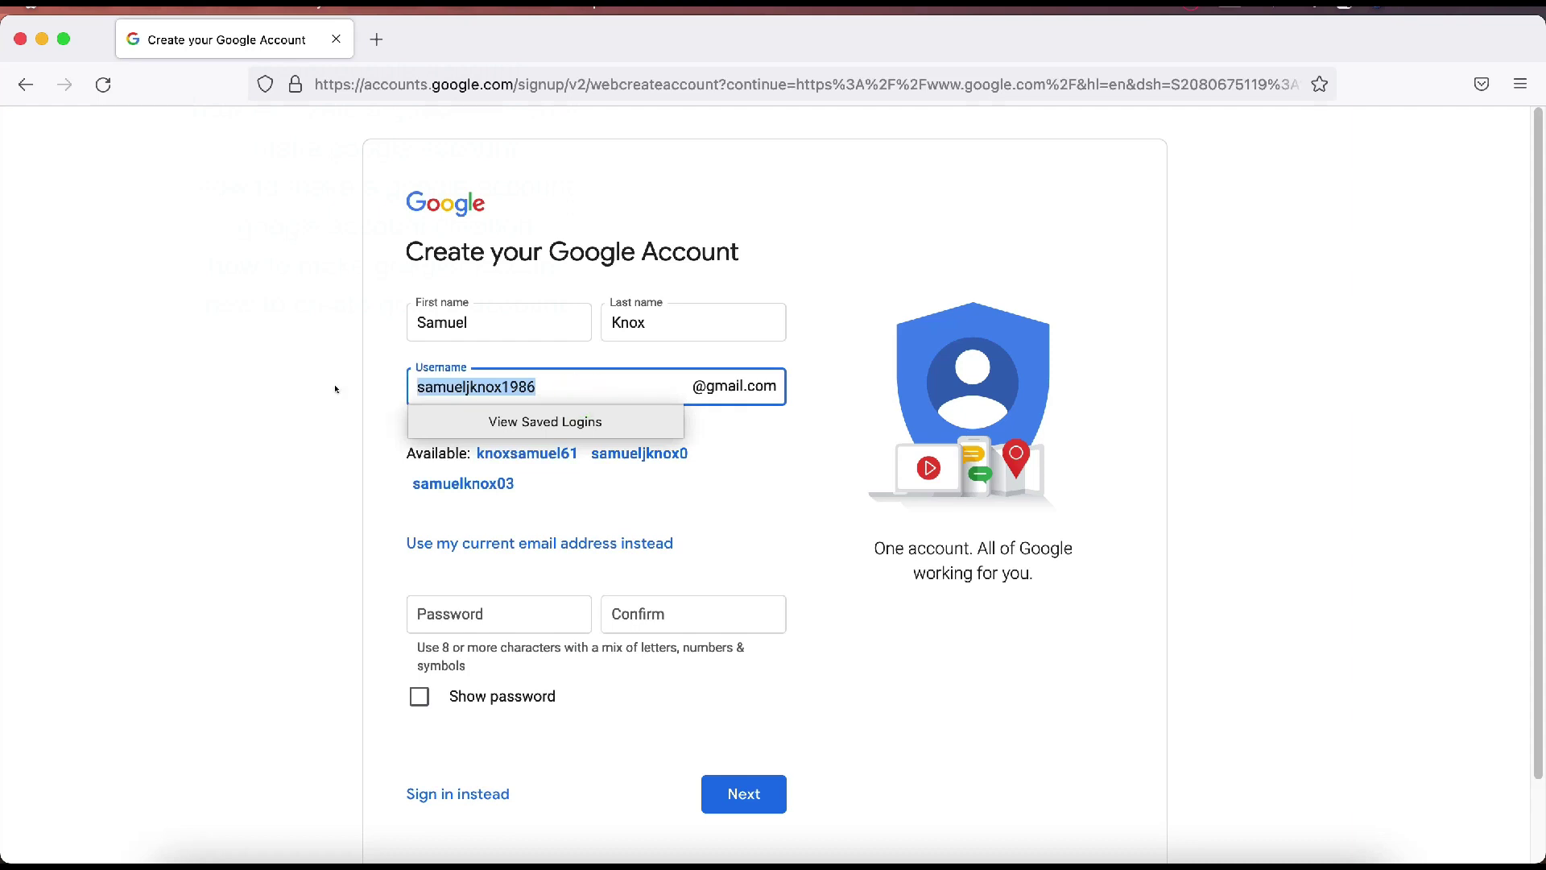
left_click(336, 376)
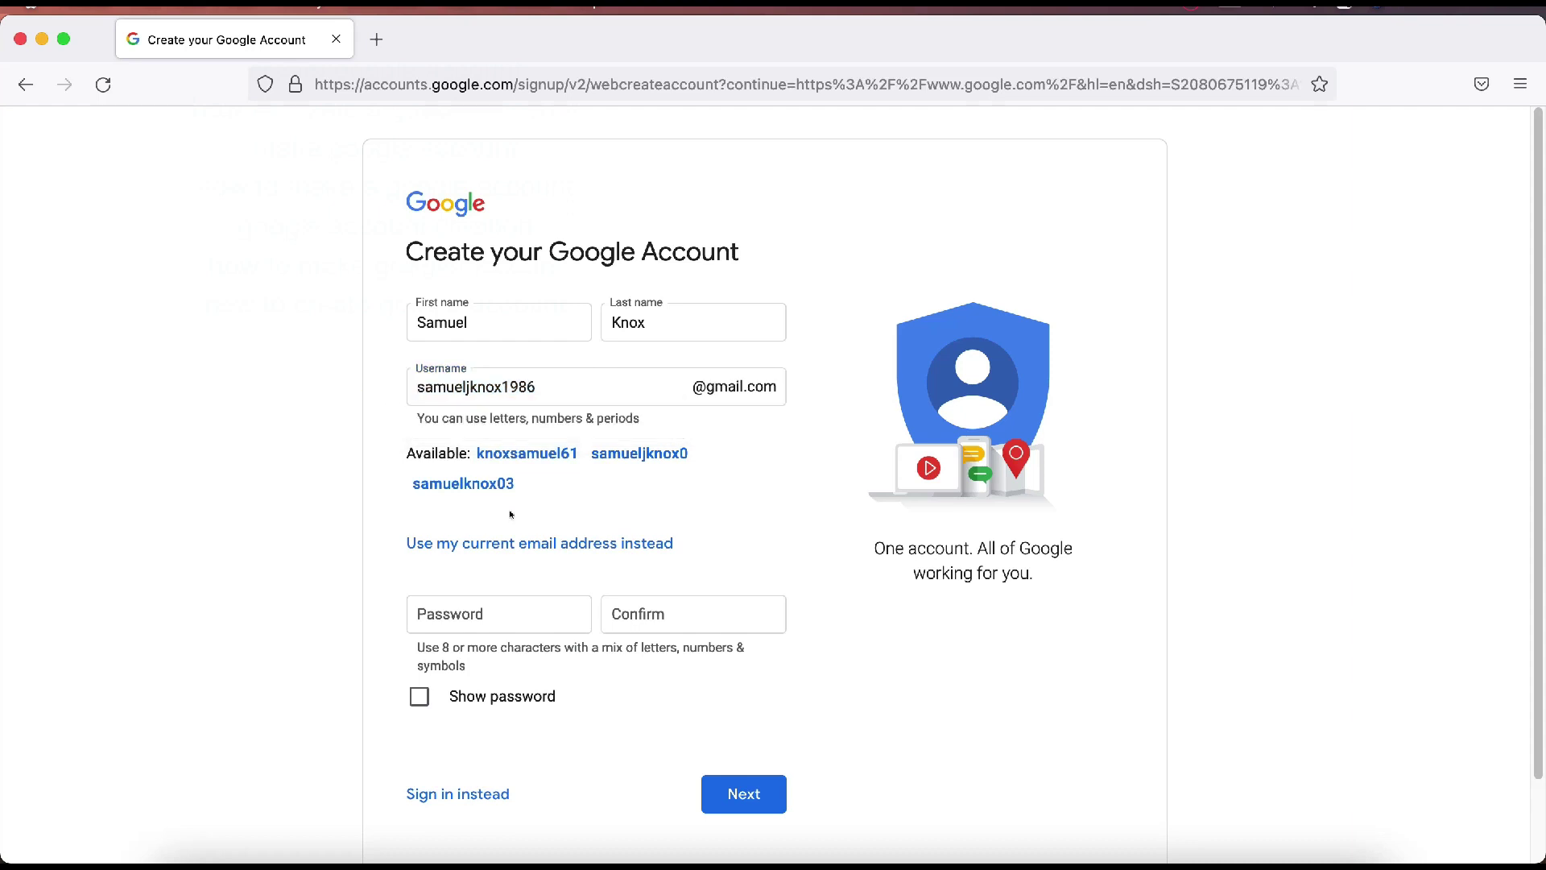
Step: Fill both password fields with Firefox's securely generated password and submit the account details
scroll(577, 505, "down", 2)
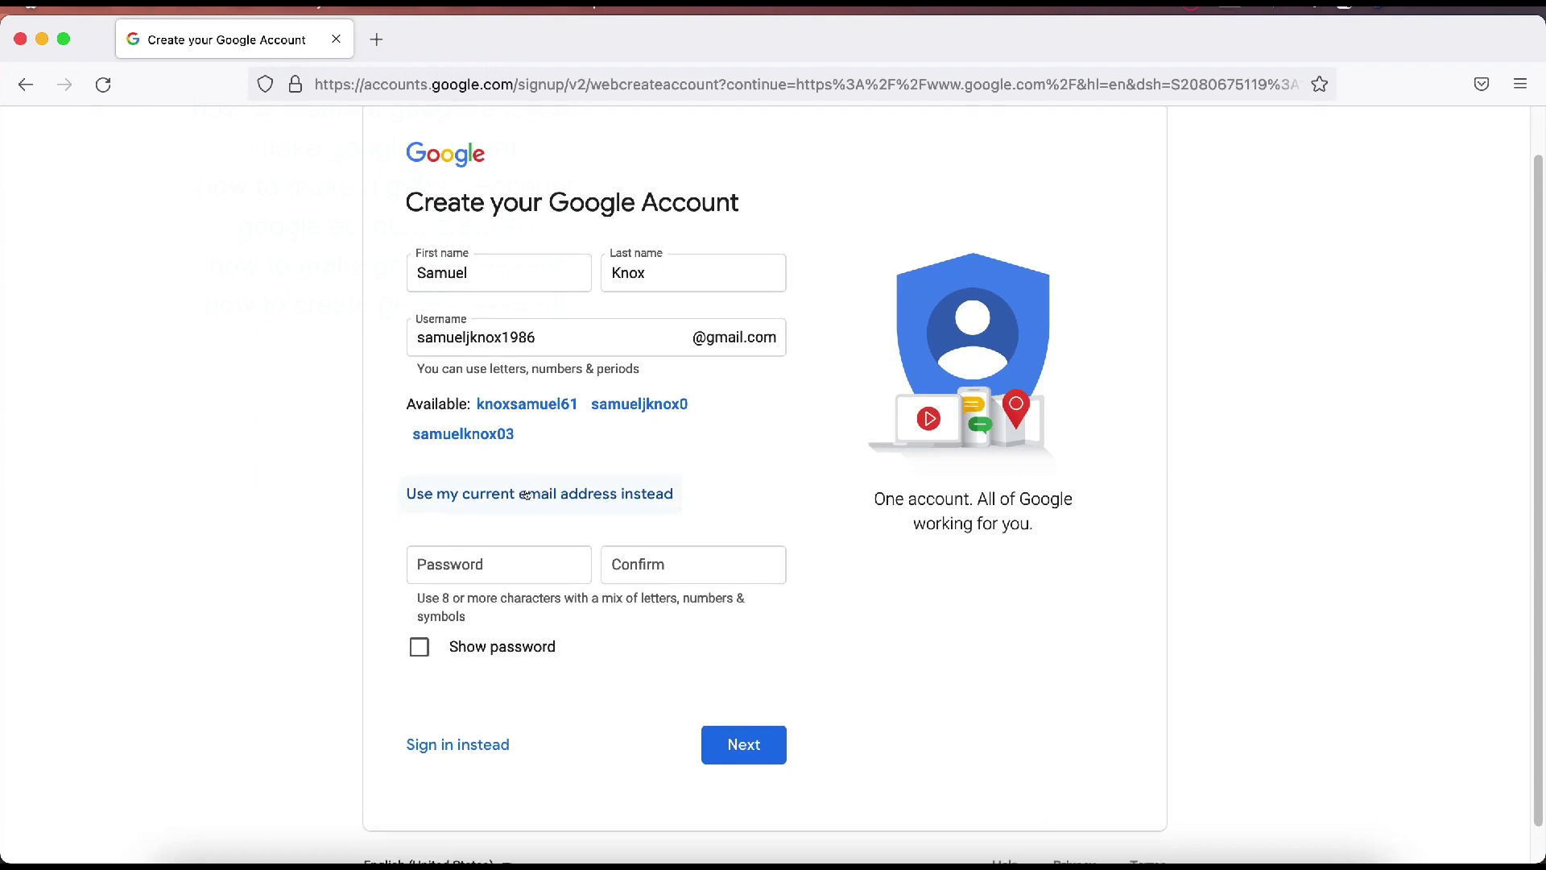
left_click(496, 543)
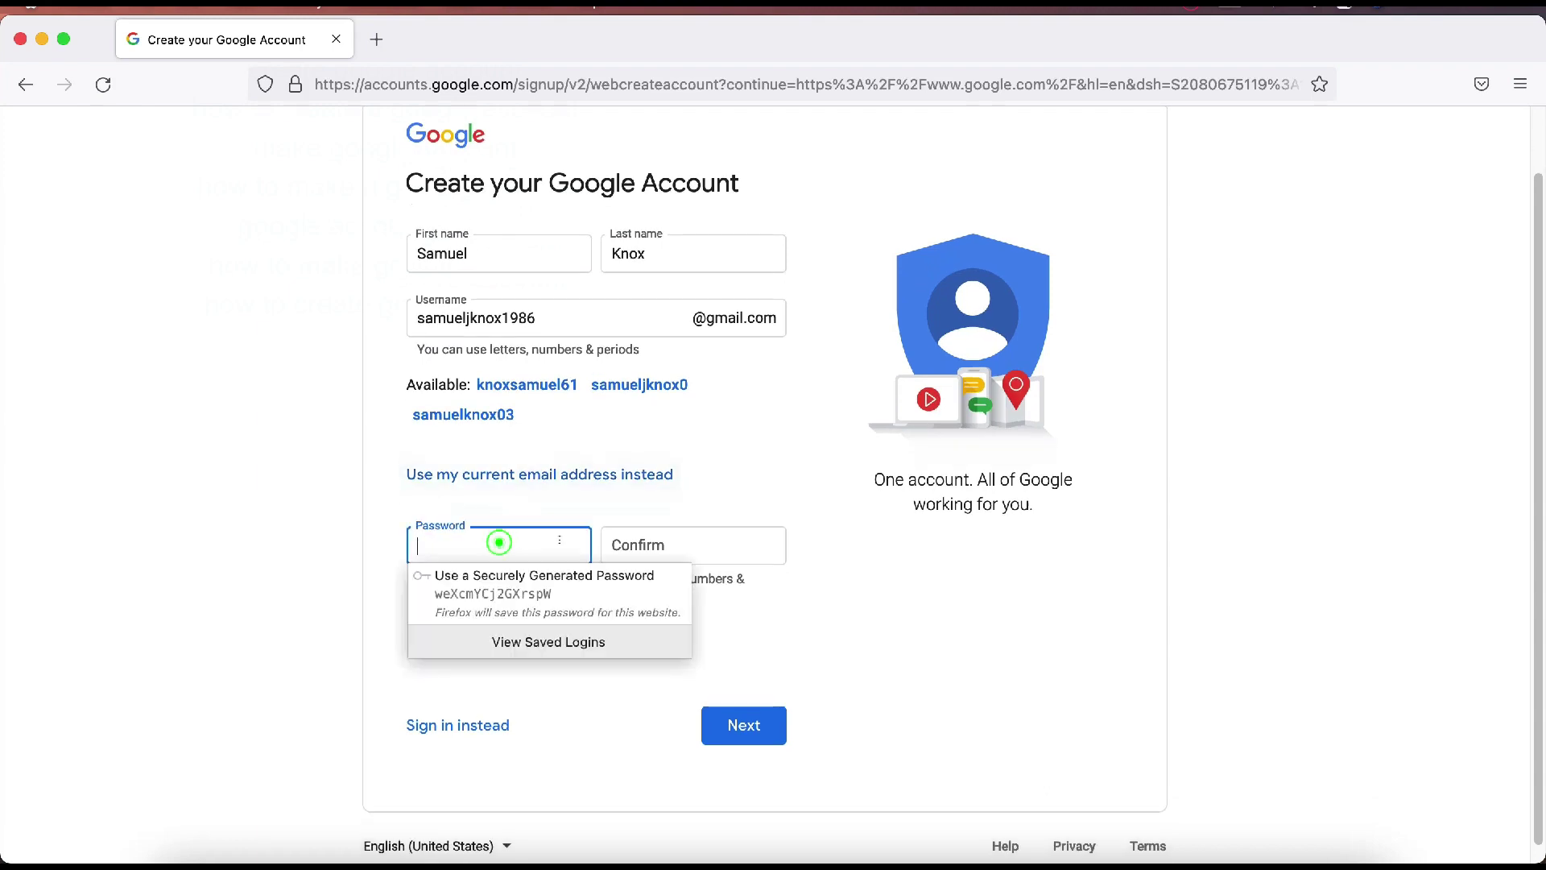
left_click(487, 585)
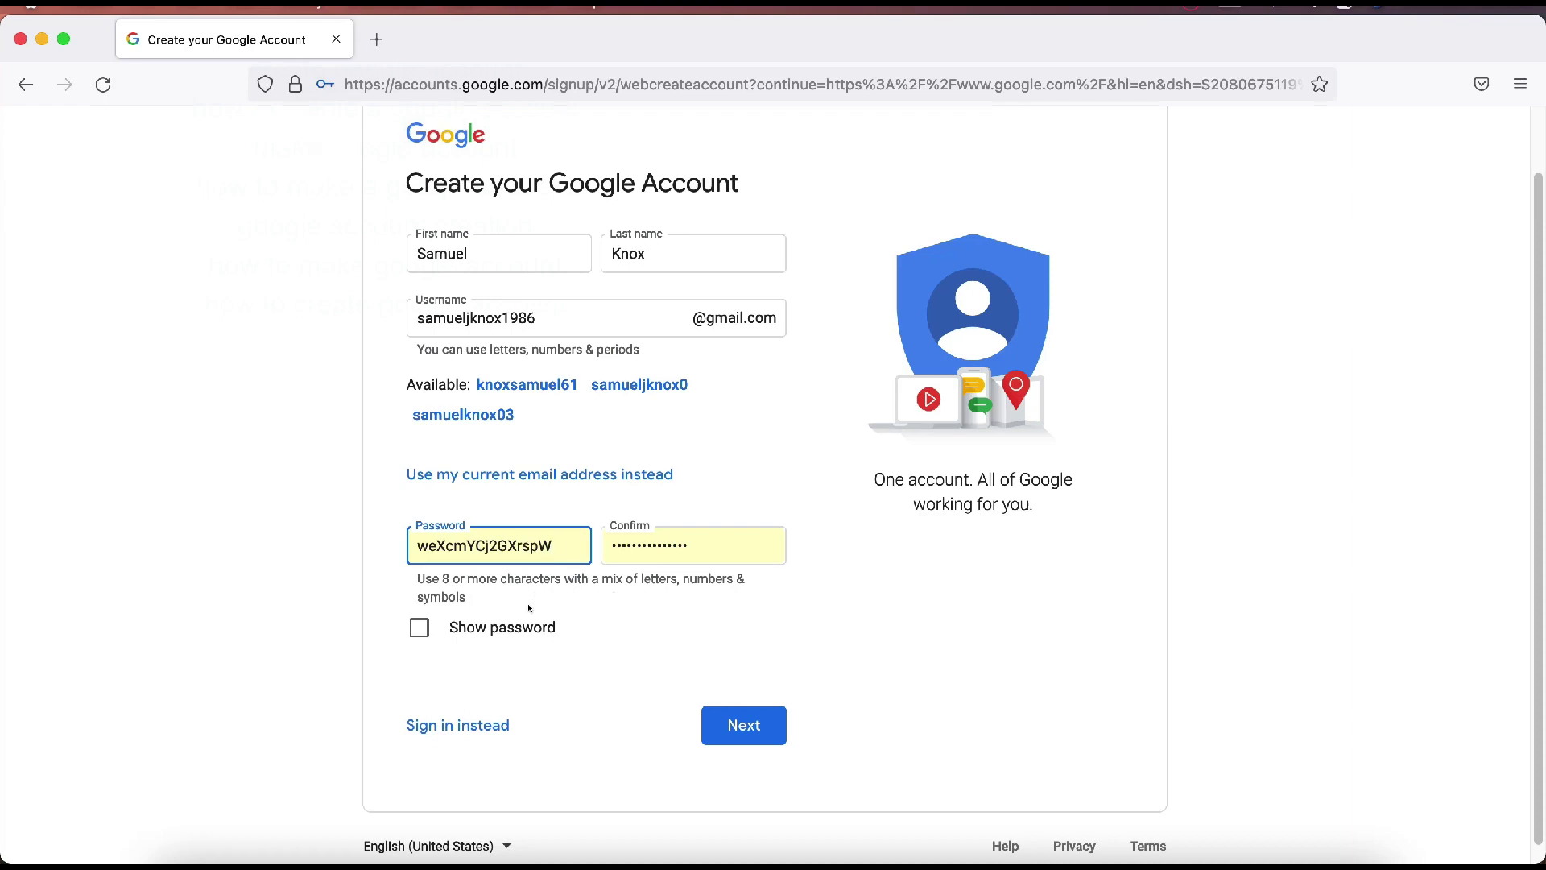
scroll(529, 609, "down", 1)
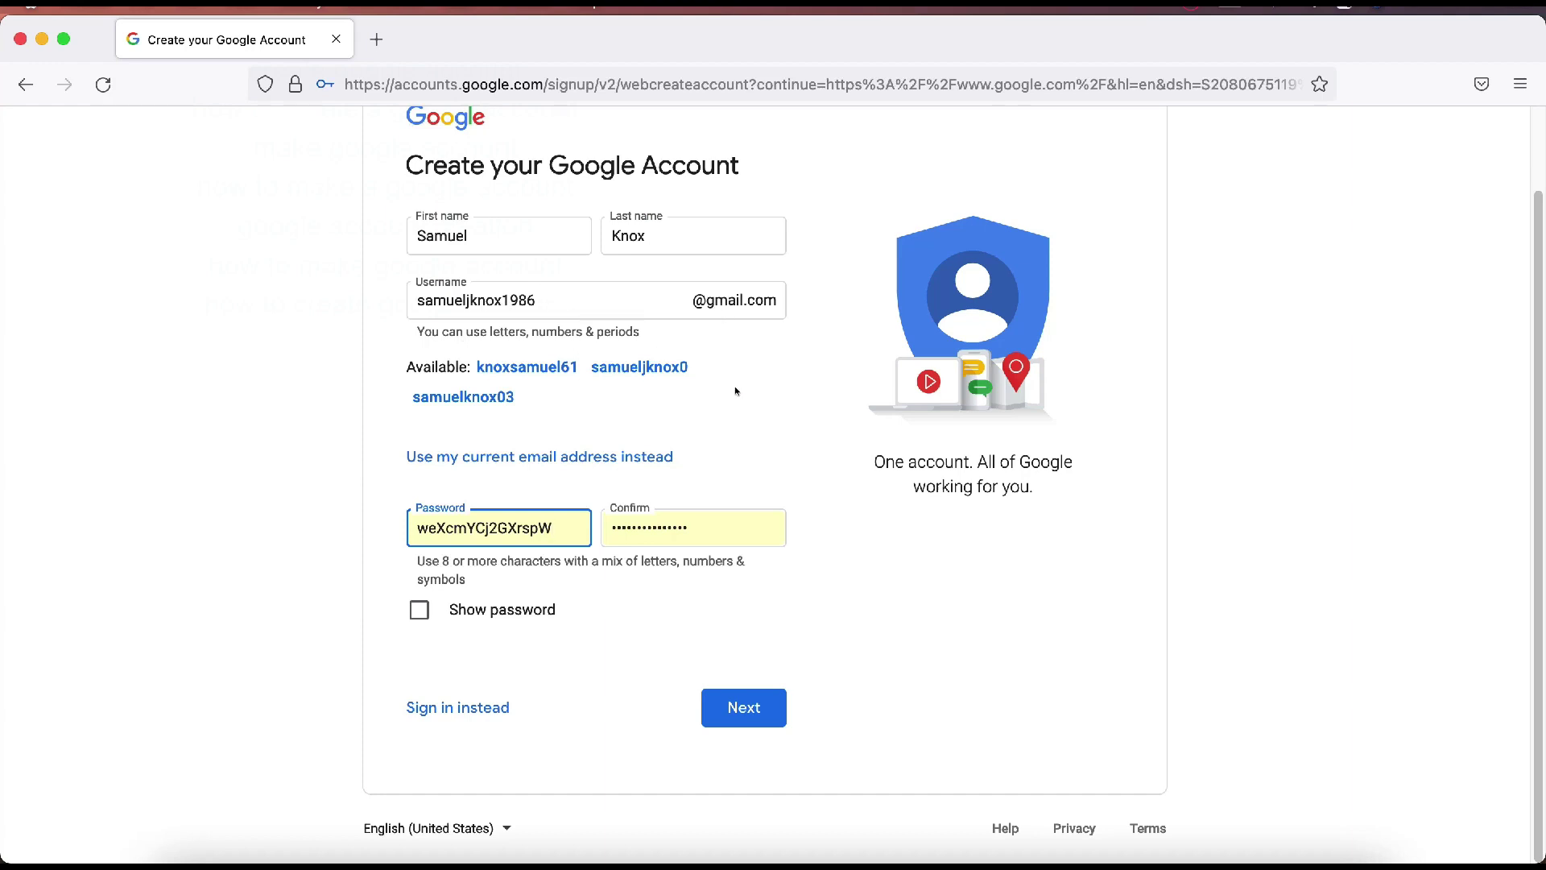
left_click(736, 708)
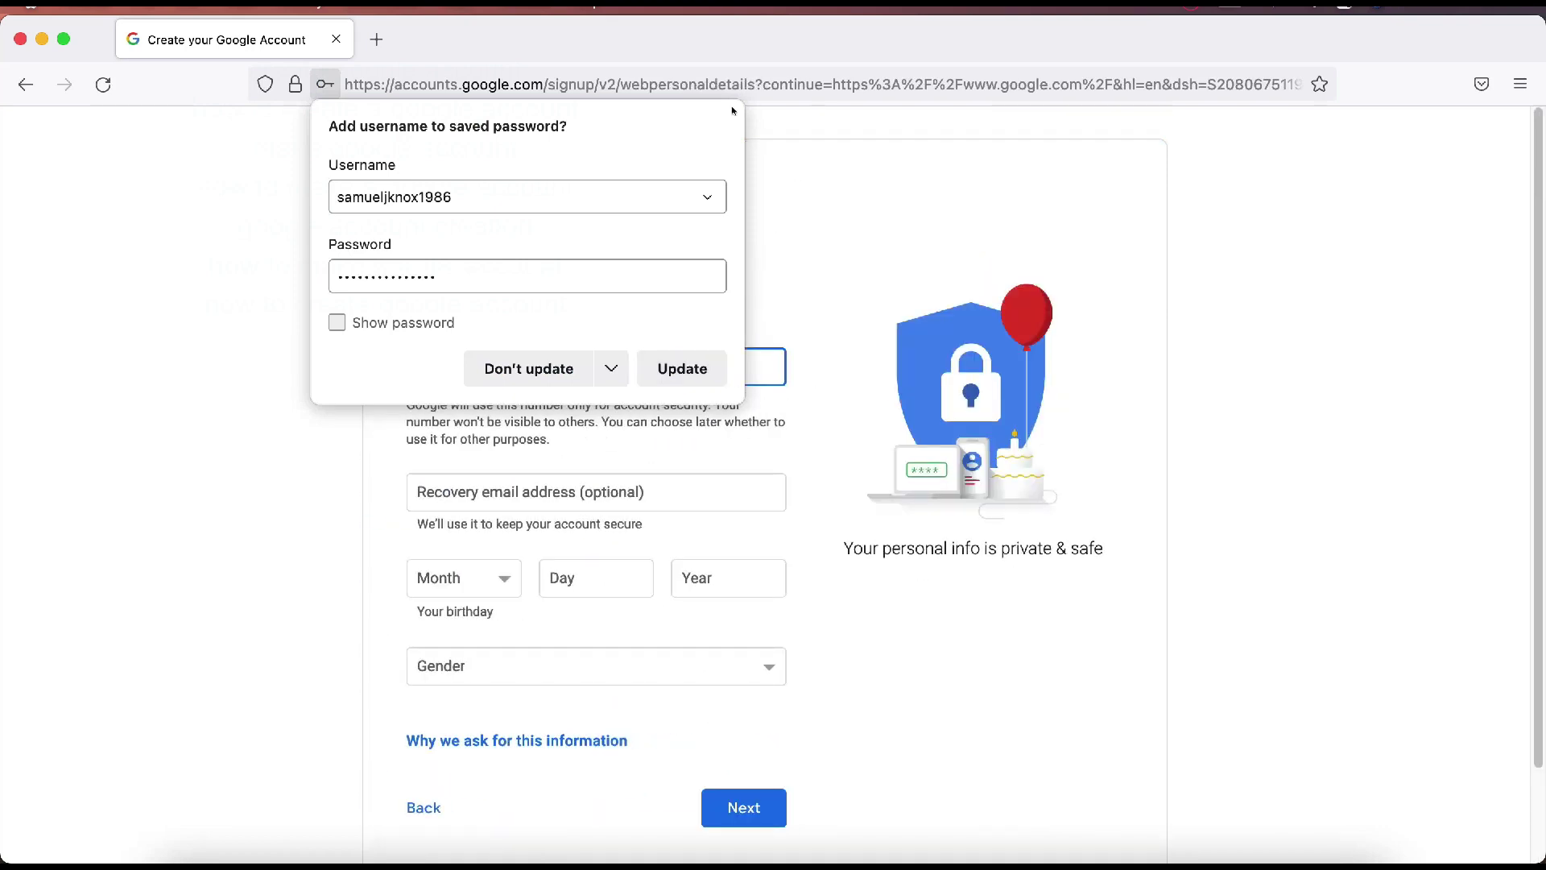
Step: Decline Firefox's offer to add the username to the saved password
left_click(538, 372)
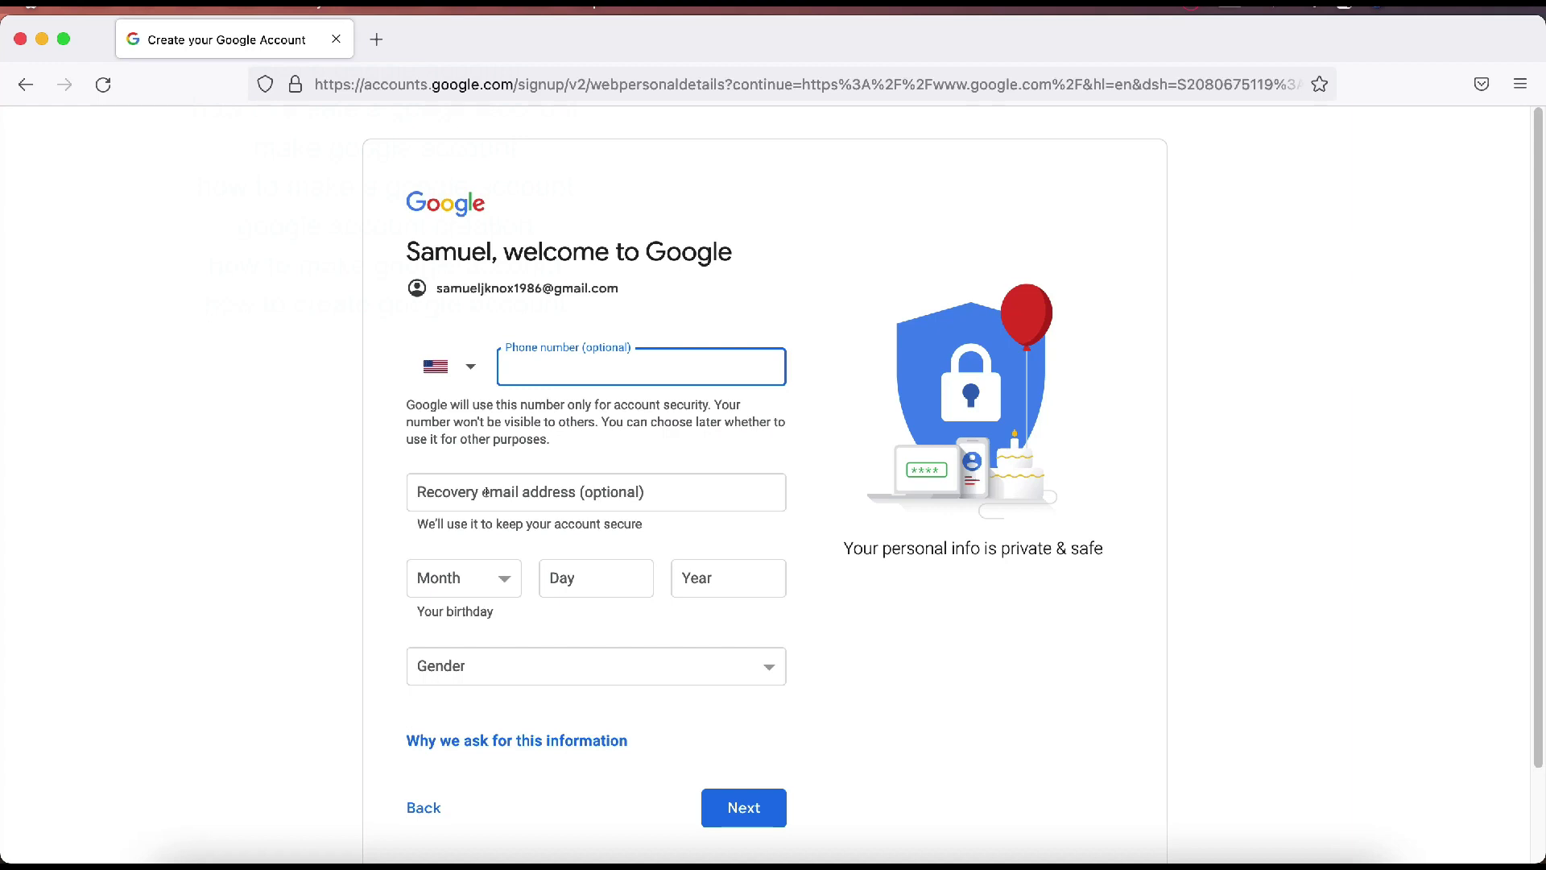
left_click(466, 588)
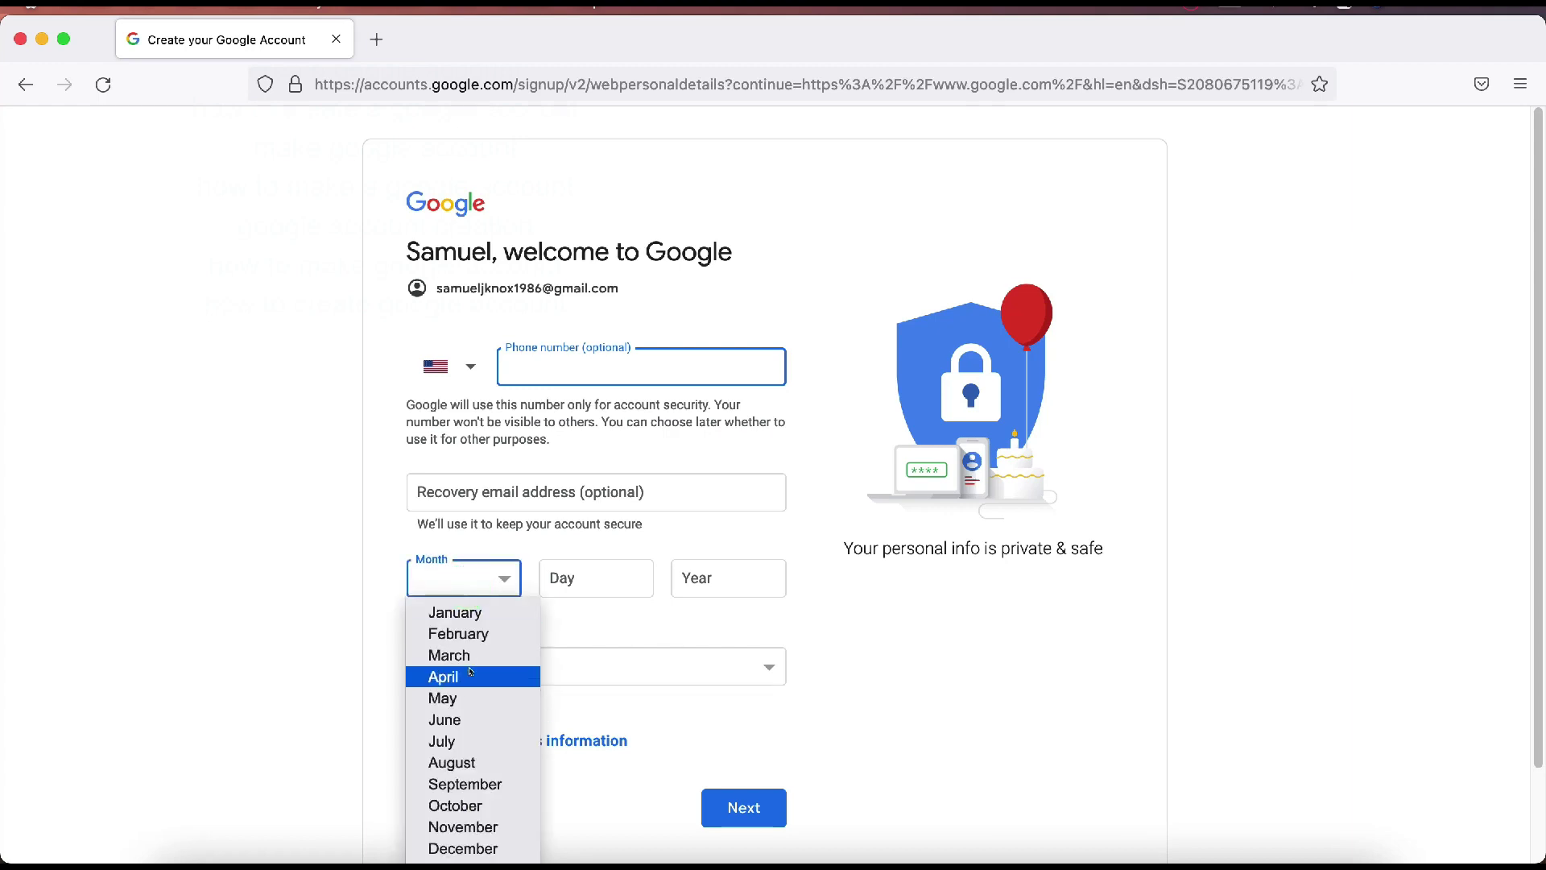
left_click(481, 784)
left_click(585, 574)
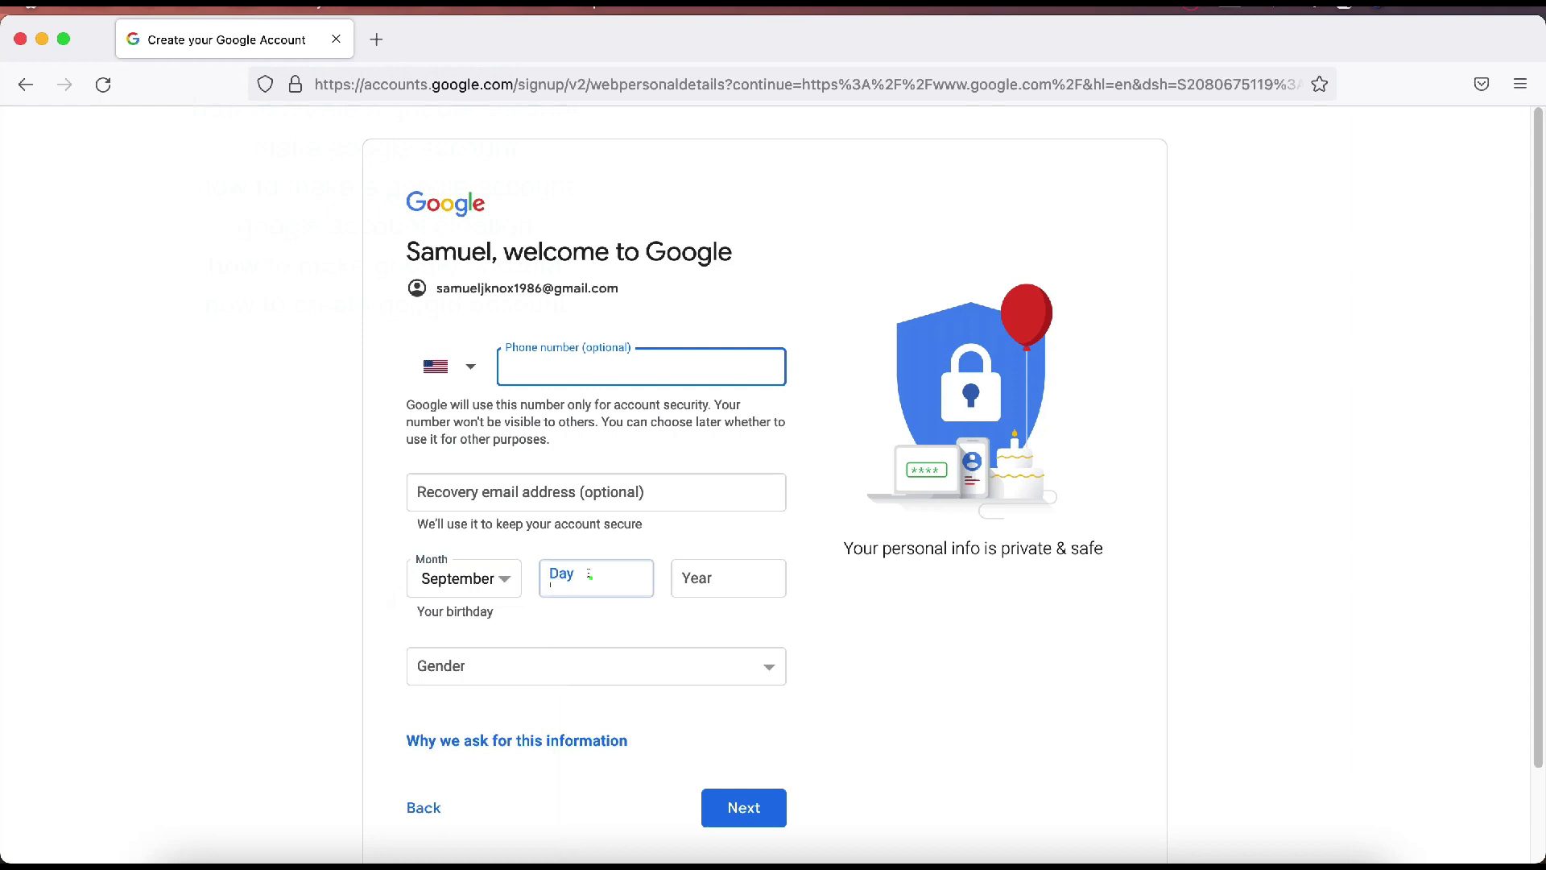
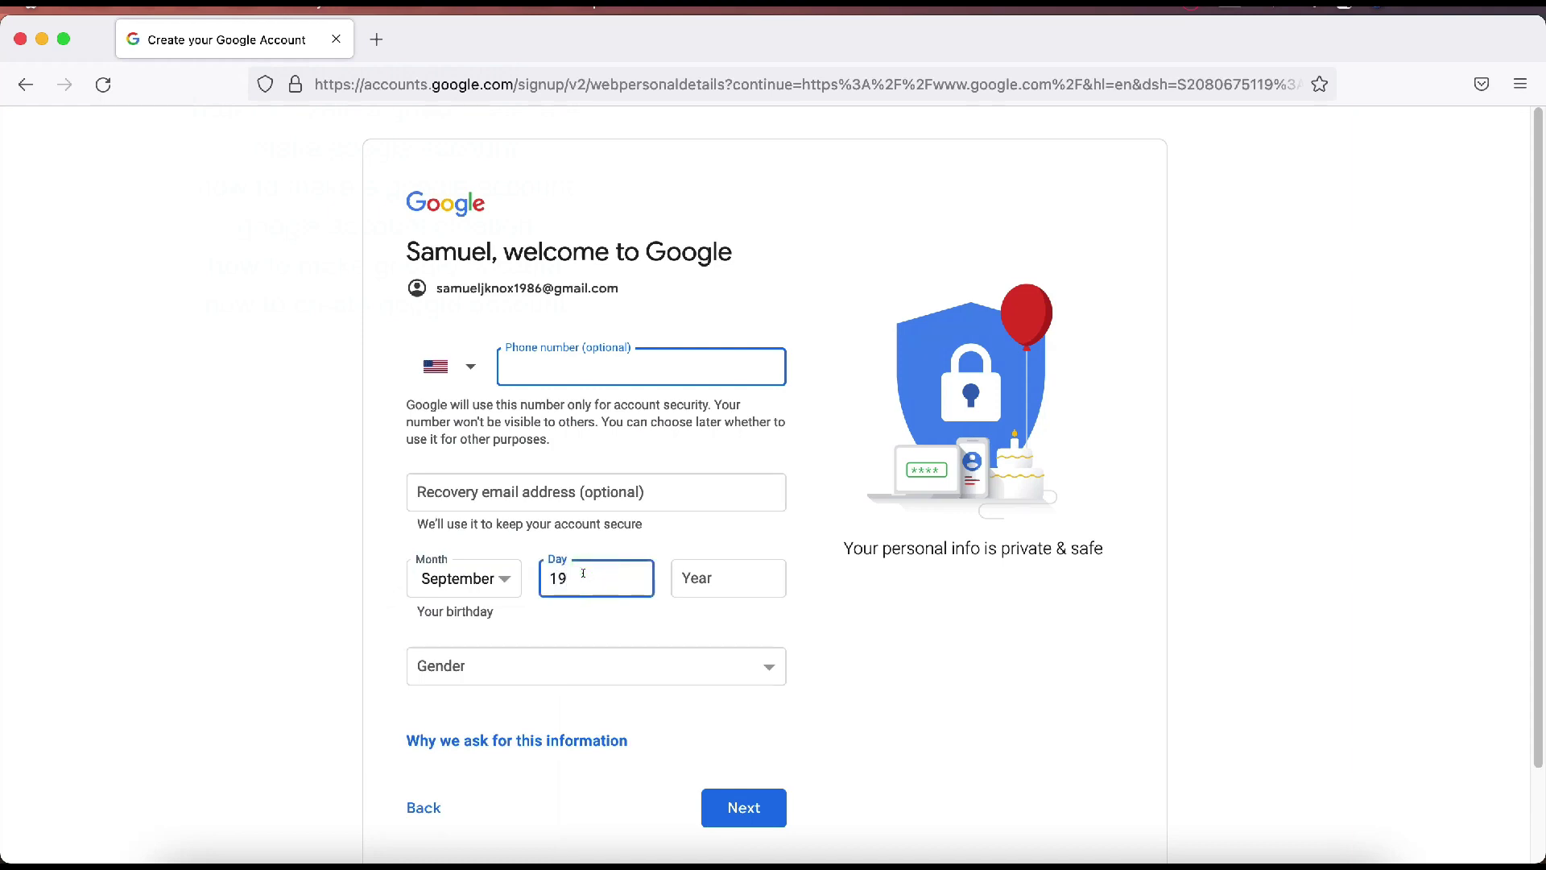
key("Tab")
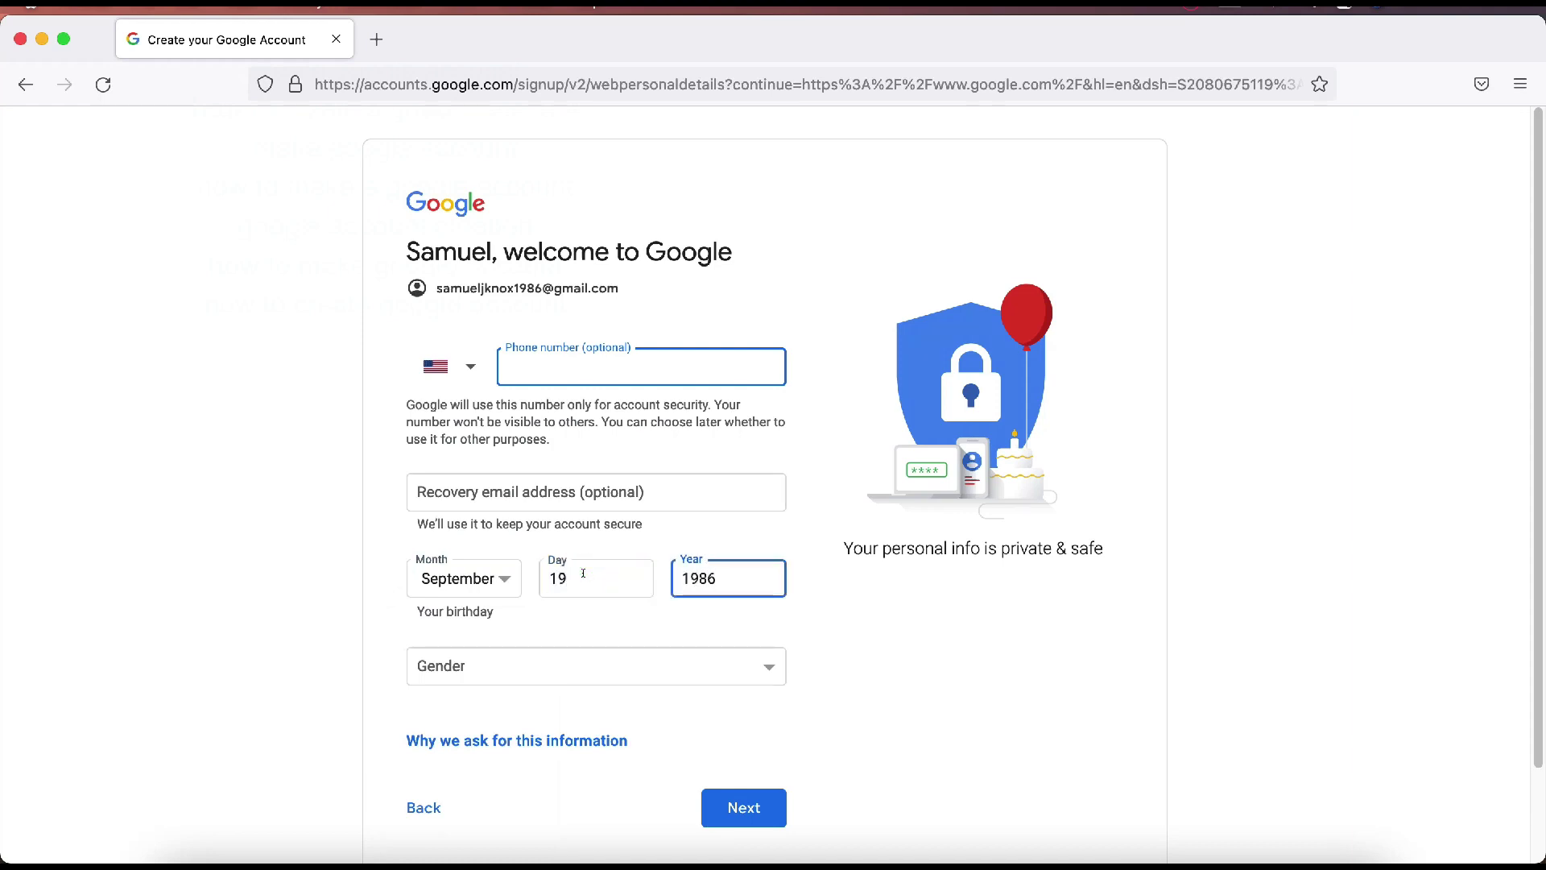
left_click(507, 661)
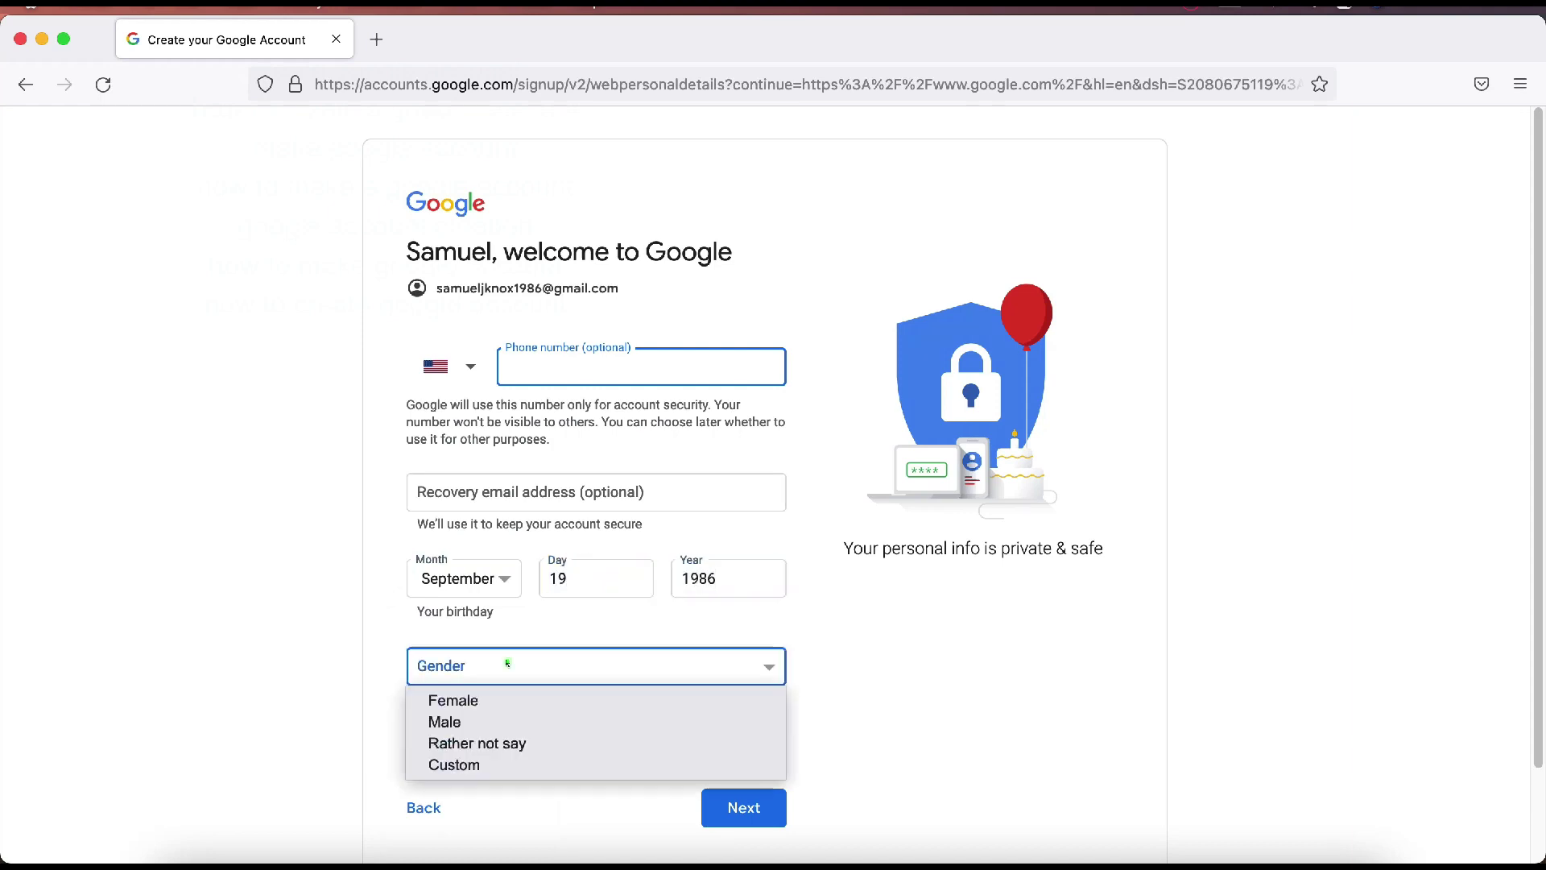
left_click(501, 720)
left_click(286, 643)
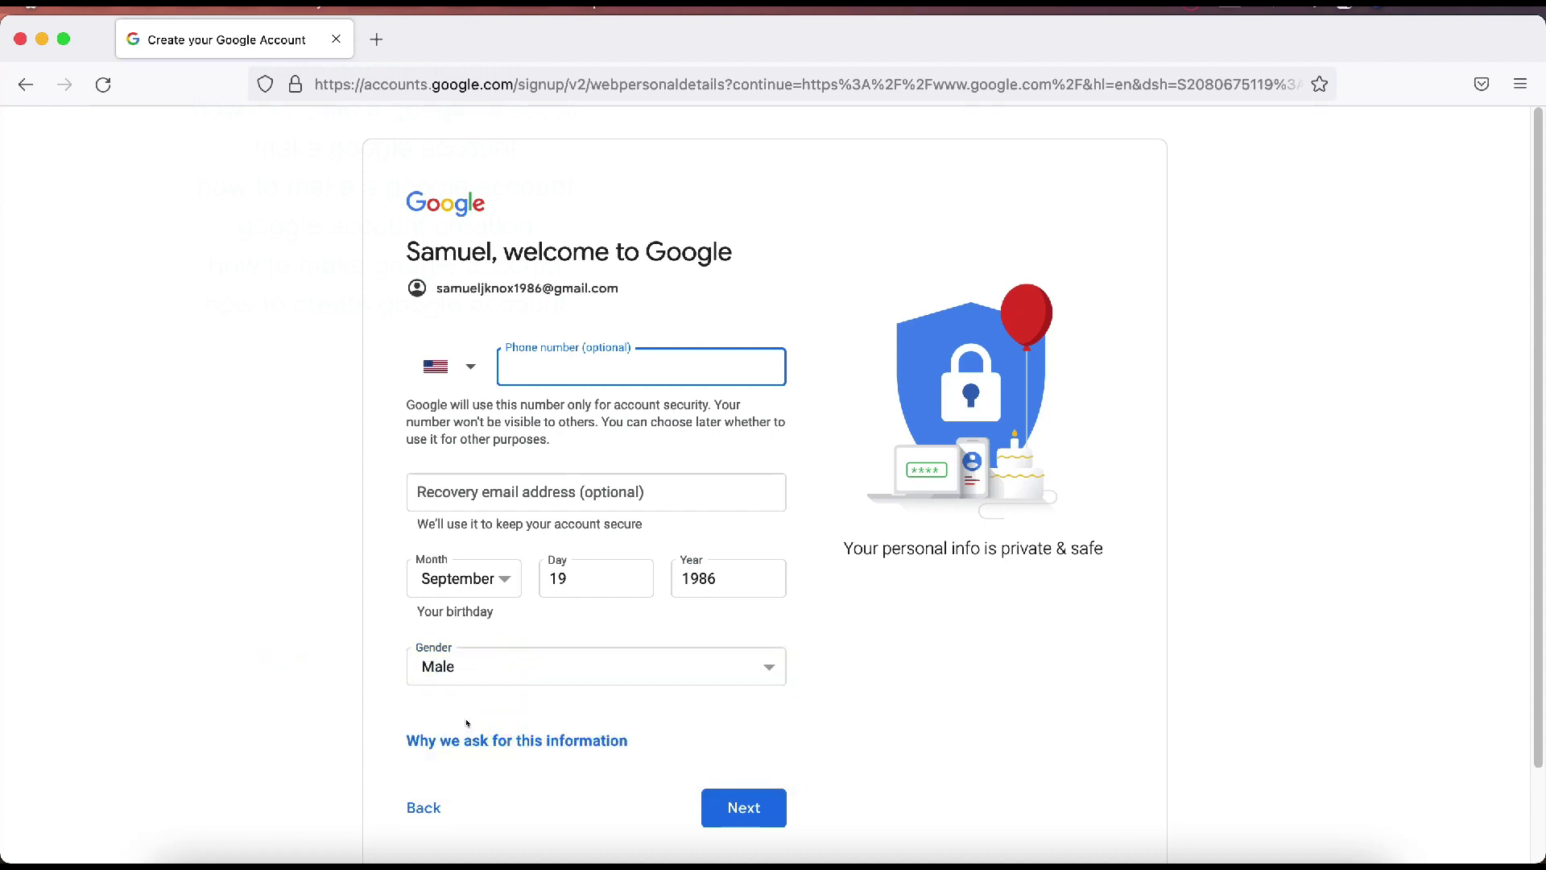
scroll(293, 708, "down", 1)
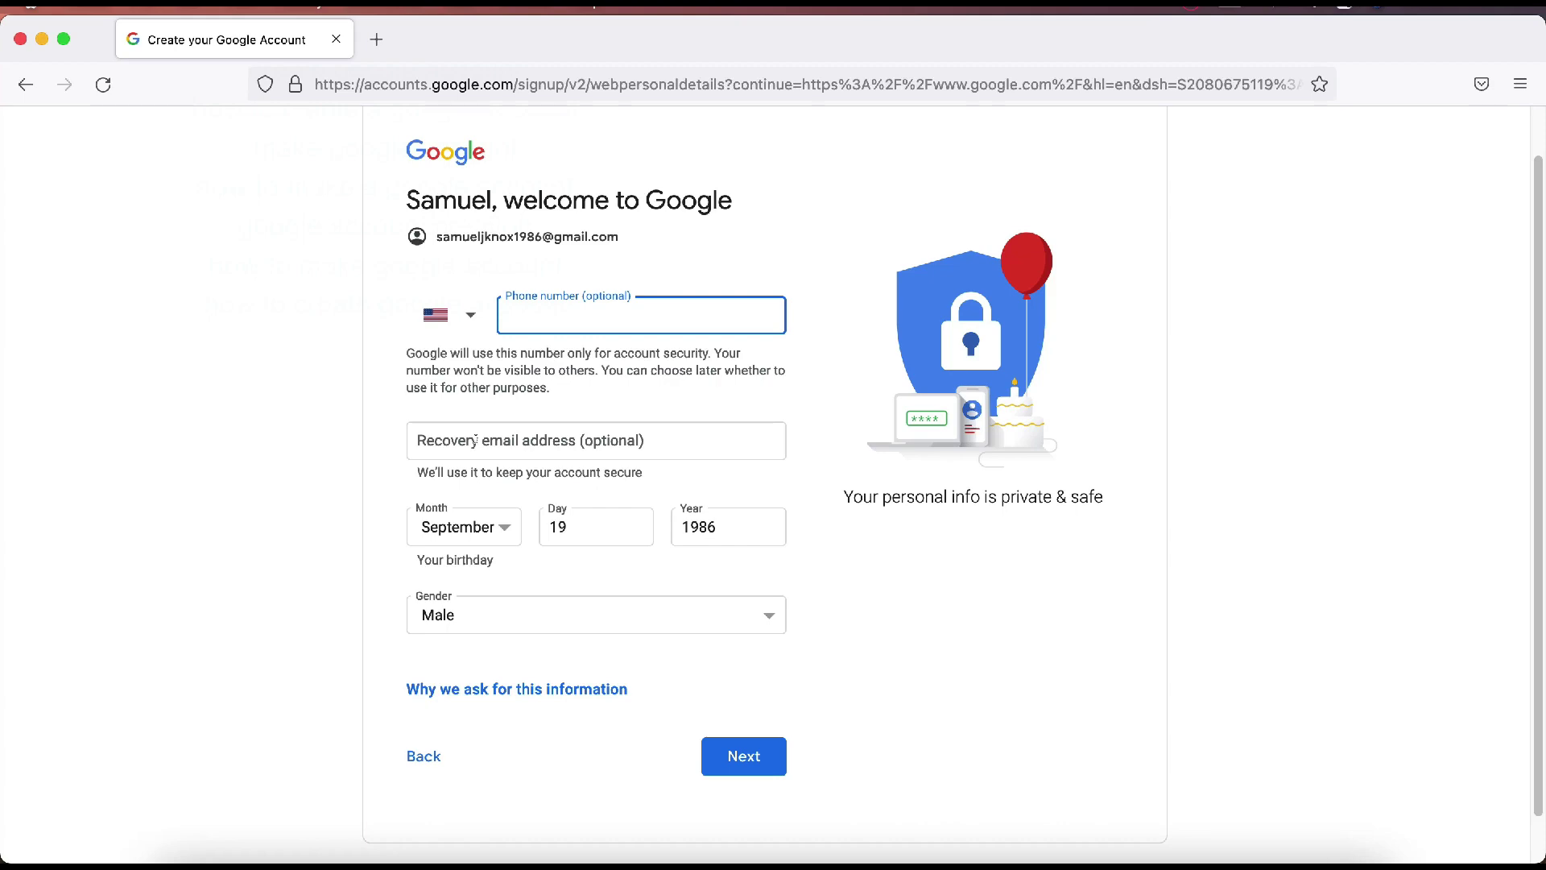
Step: Submit the personal details, read through Privacy and Terms, and agree to create the account
left_click(752, 759)
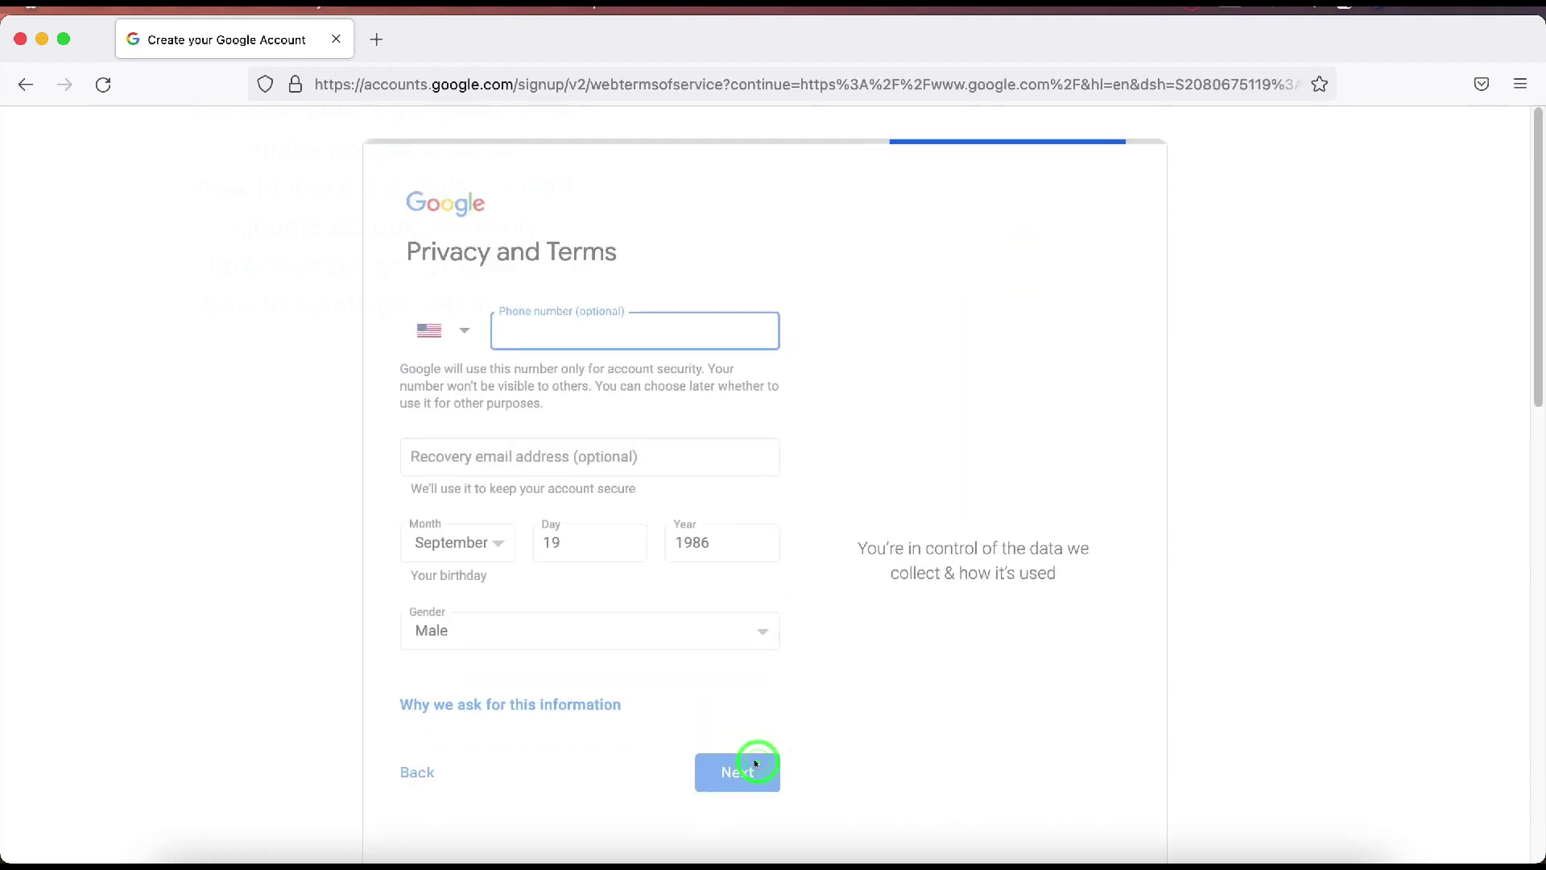
scroll(470, 250, "down", 1)
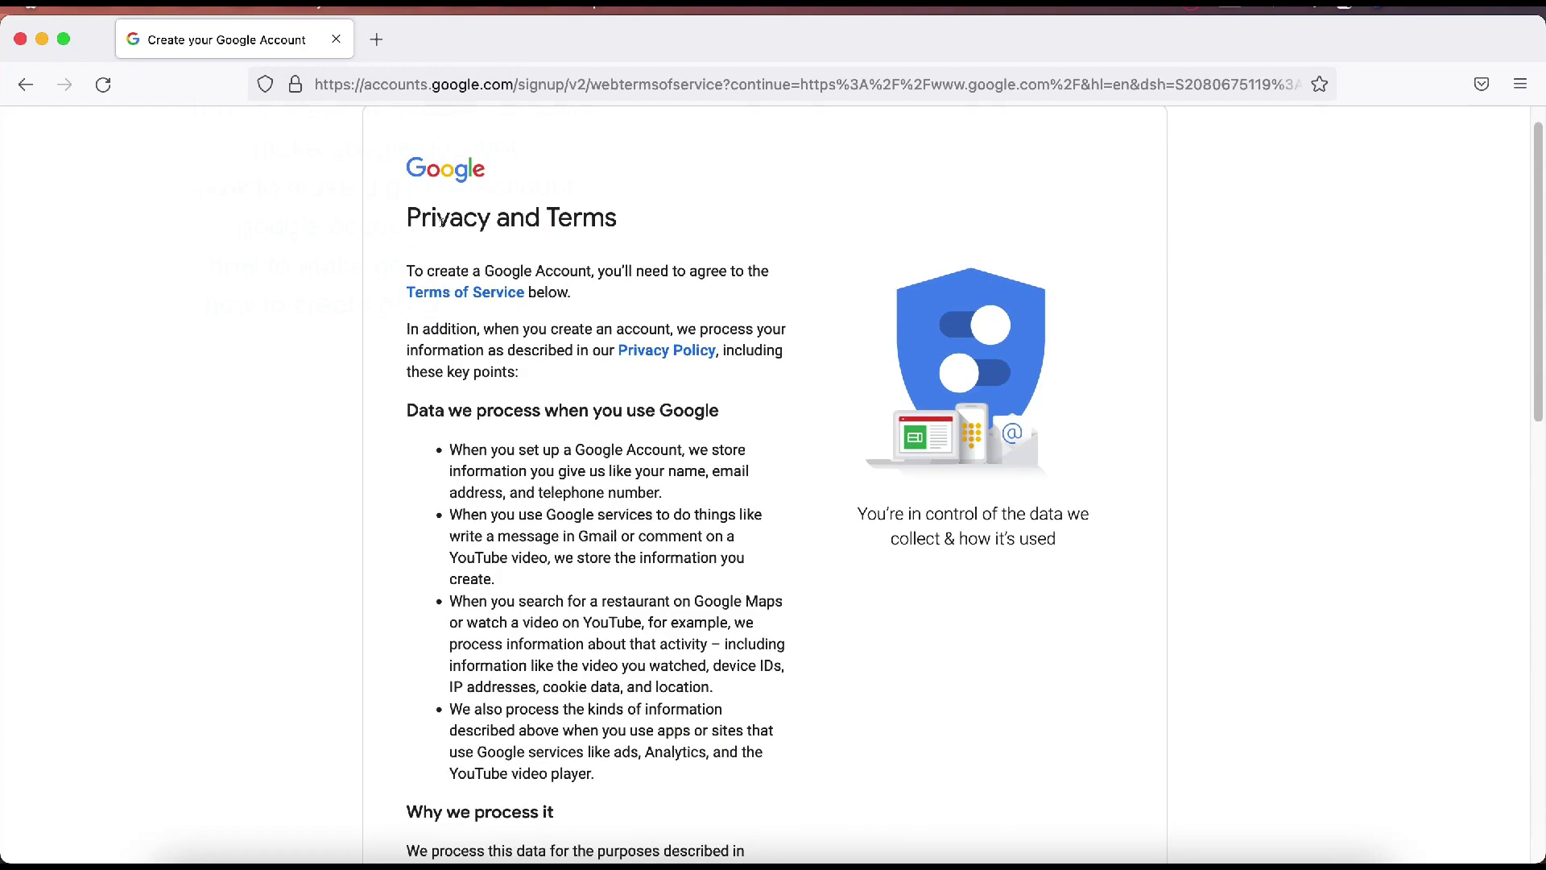
scroll(592, 507, "down", 5)
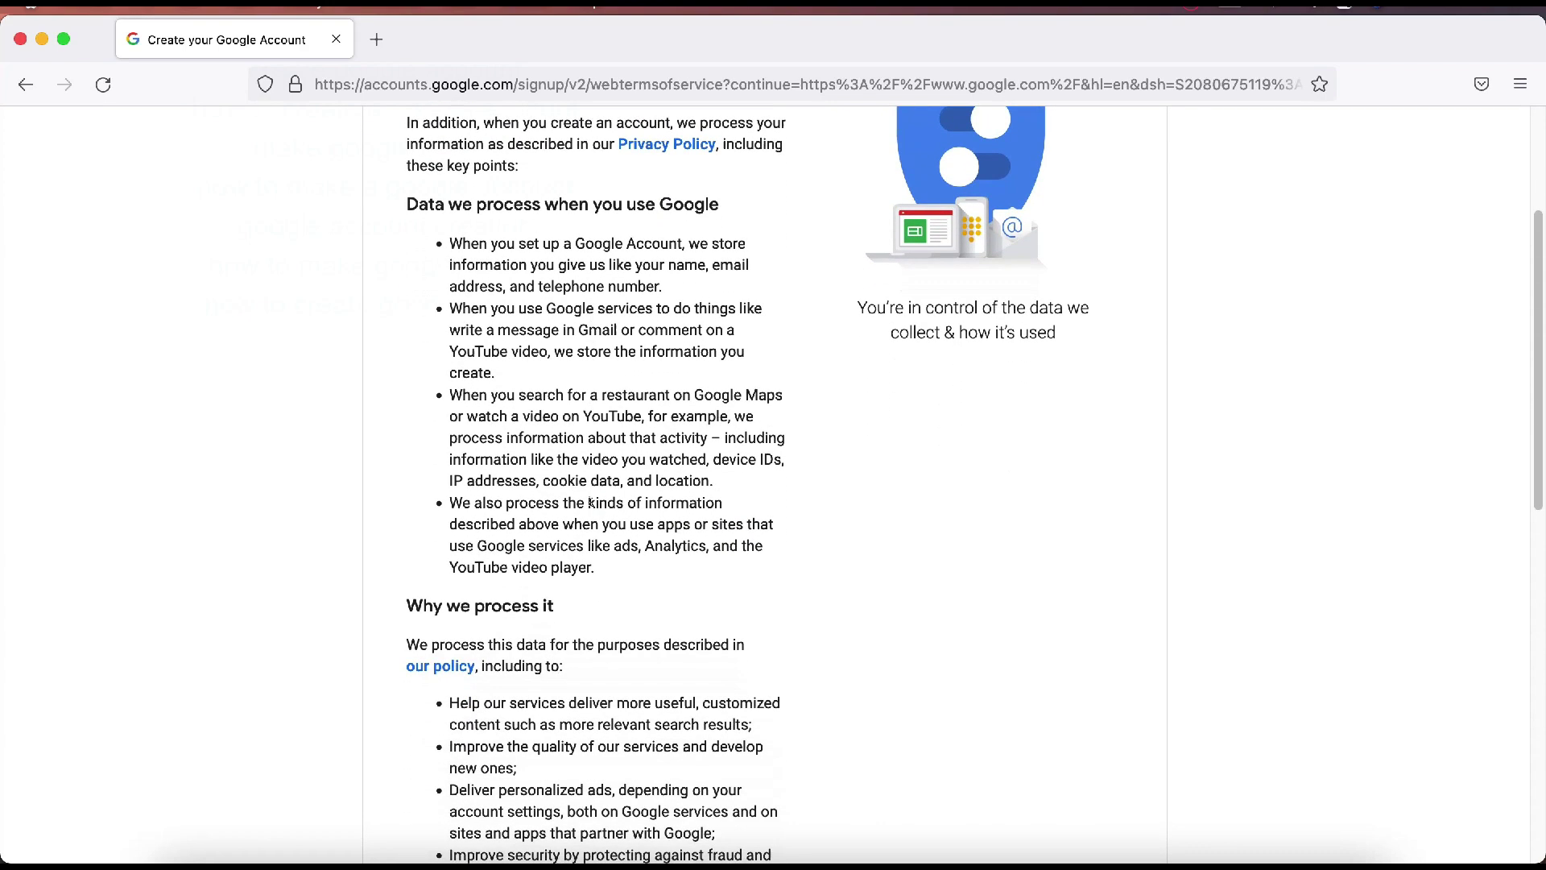
scroll(590, 509, "down", 9)
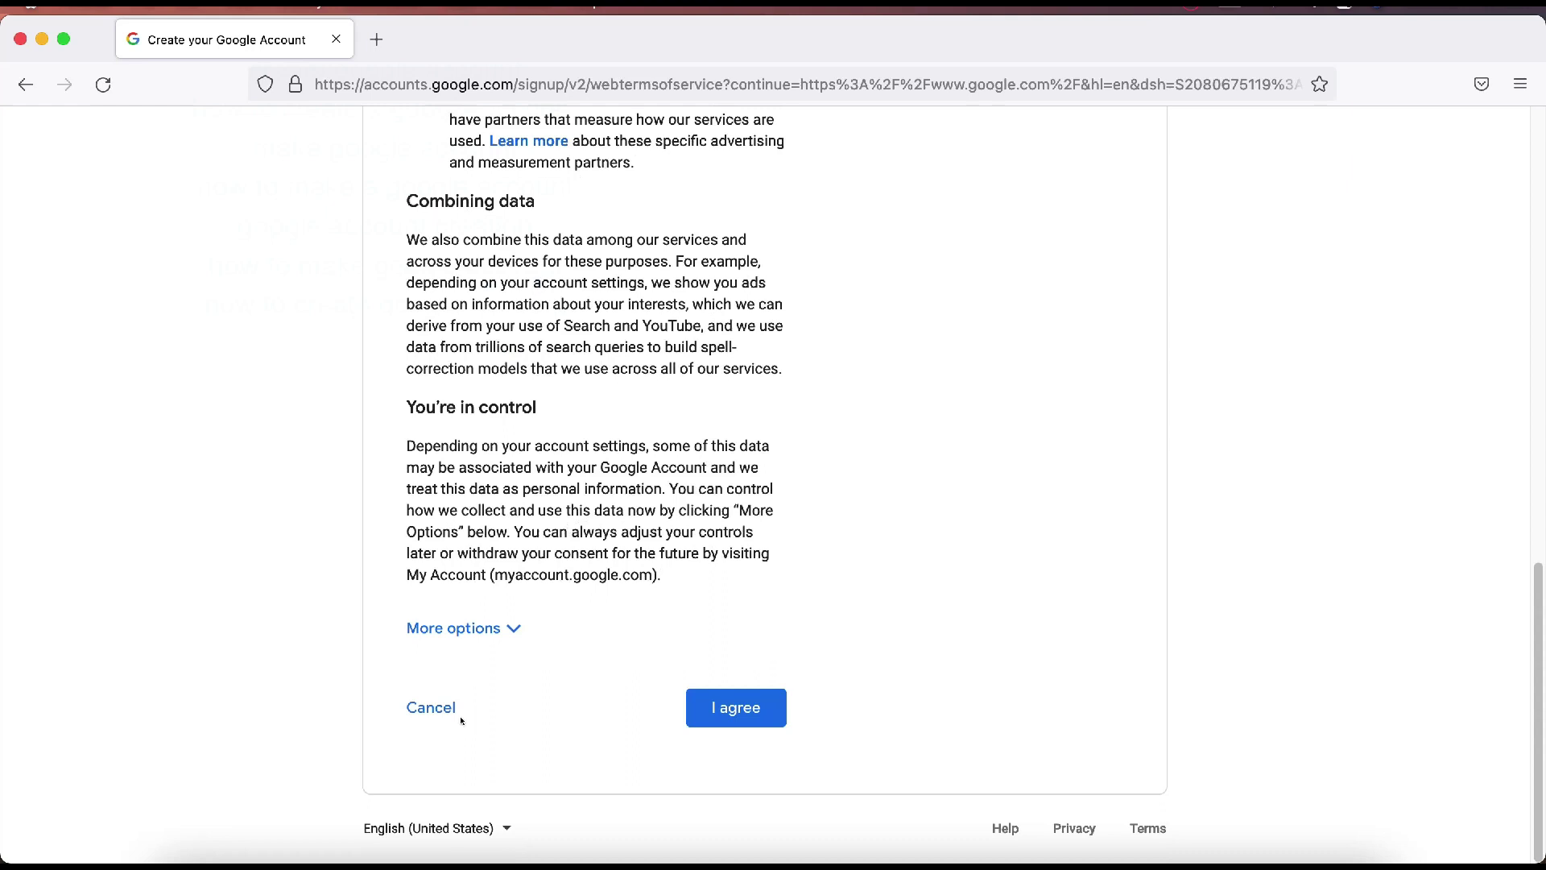
left_click(732, 714)
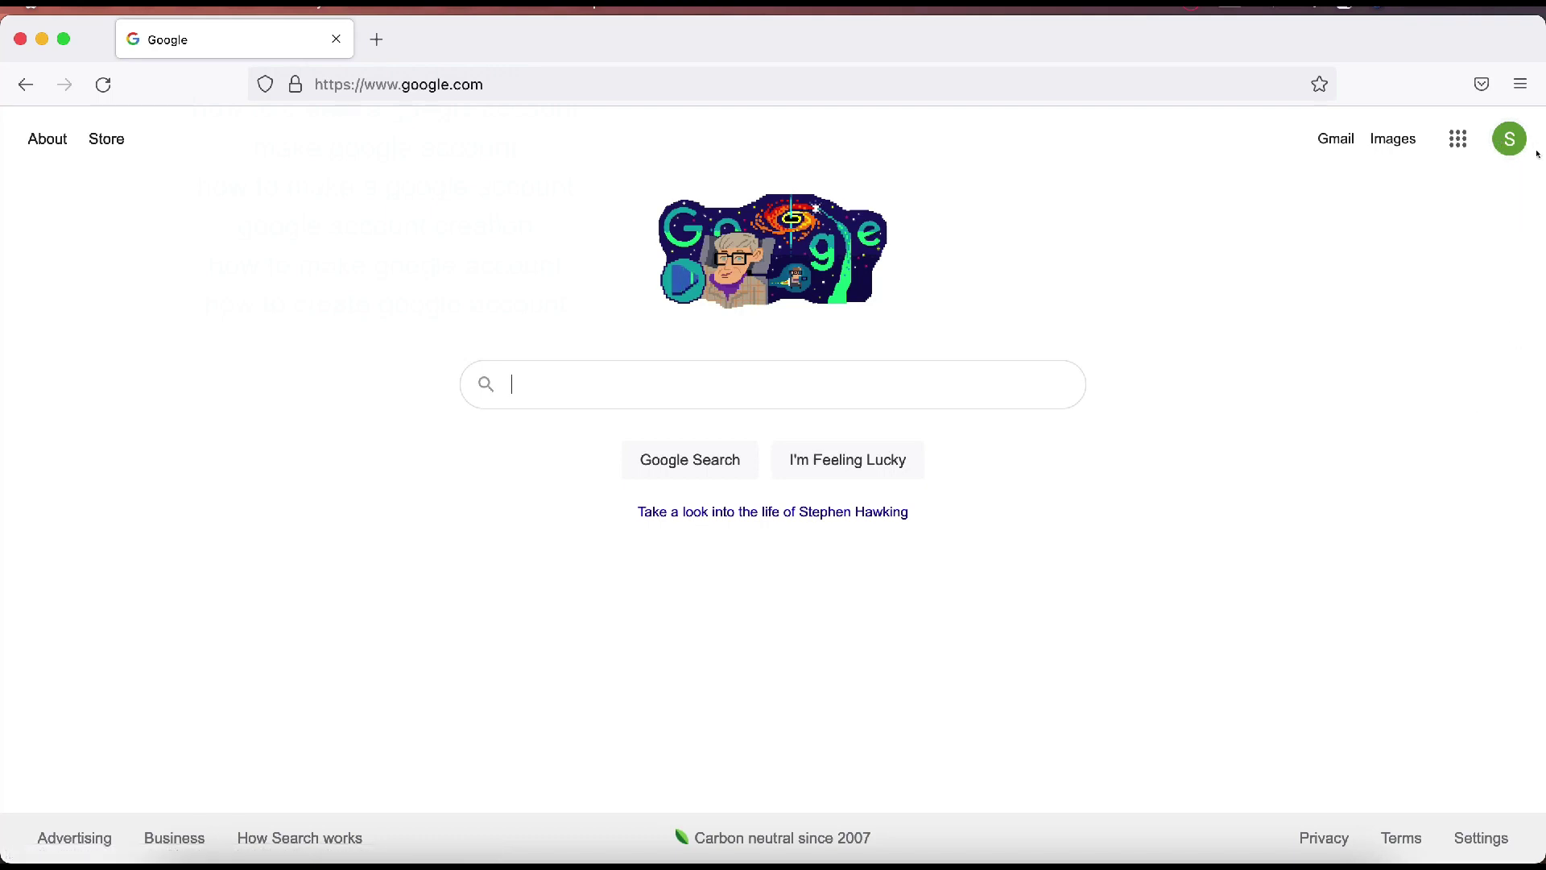
left_click(1509, 145)
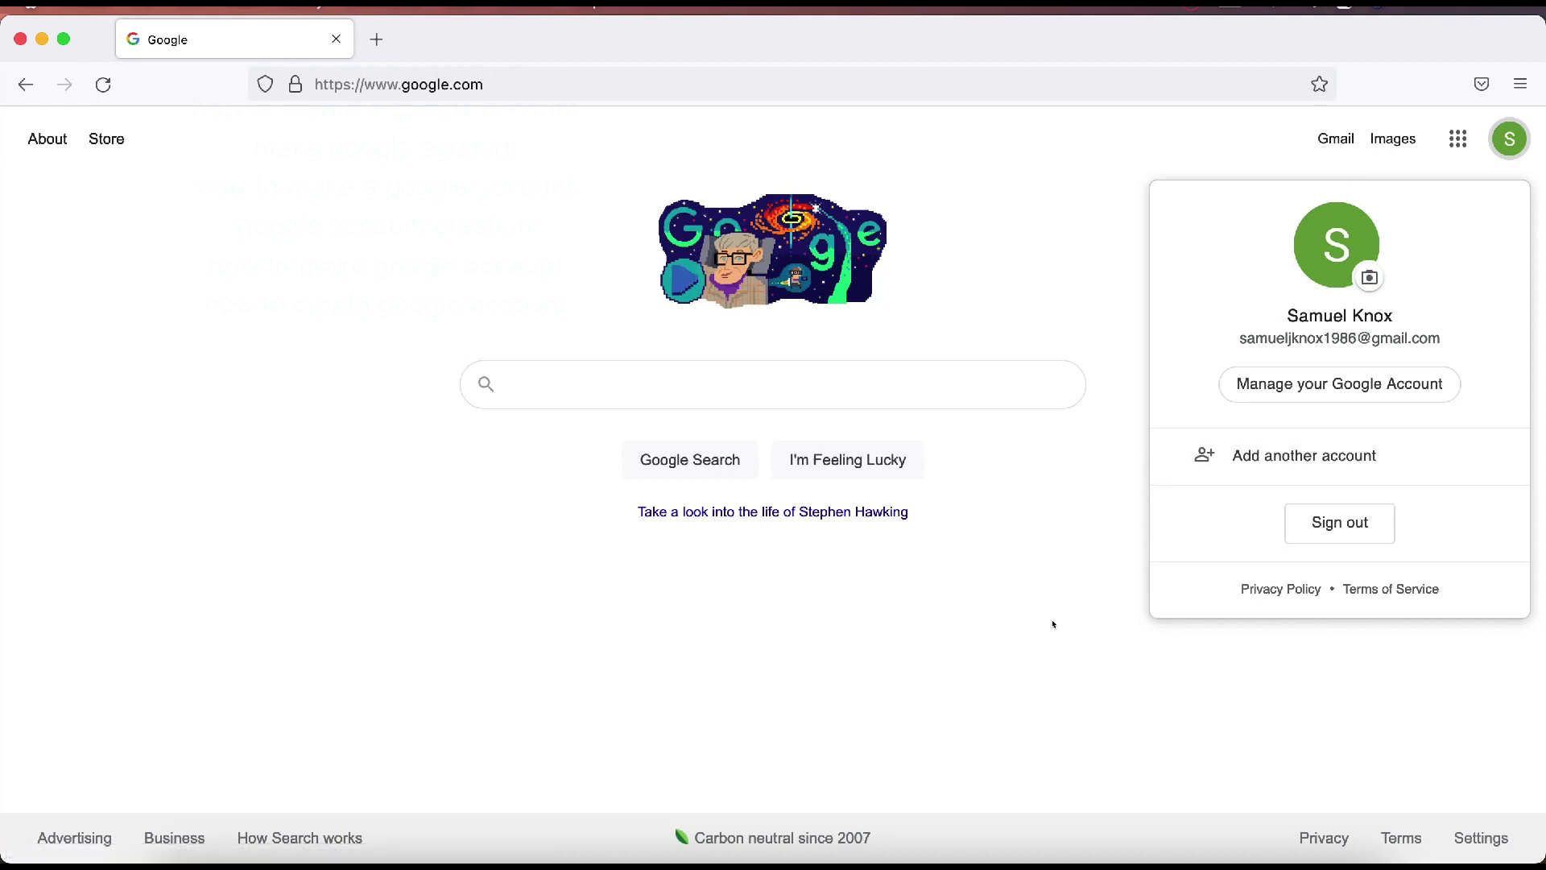
left_click(1011, 651)
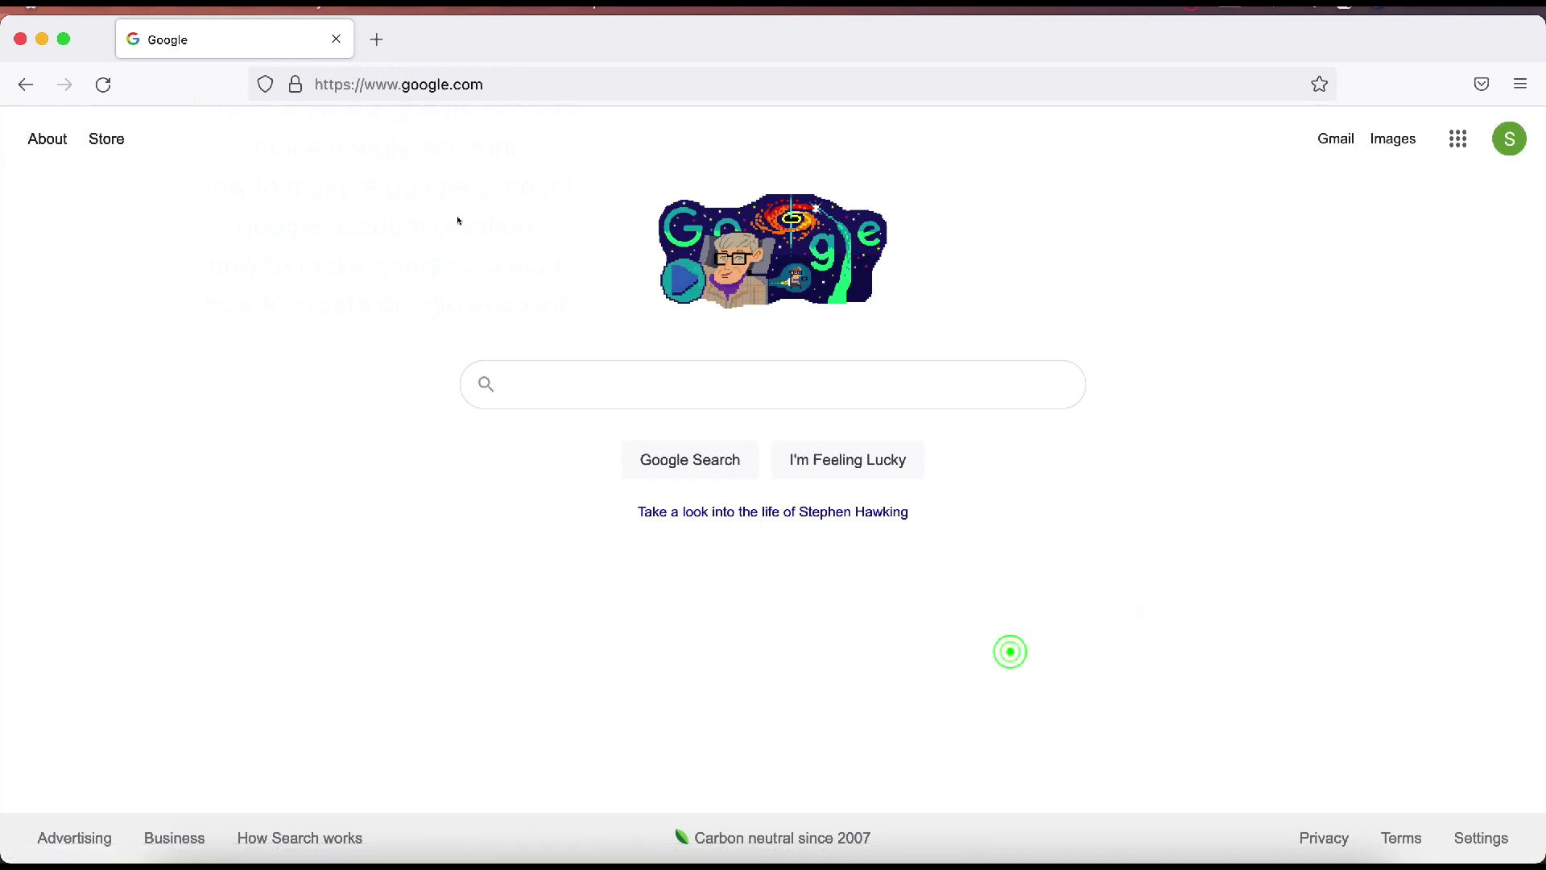
Step: Go to gmail.com via the browser address bar
left_click(516, 82)
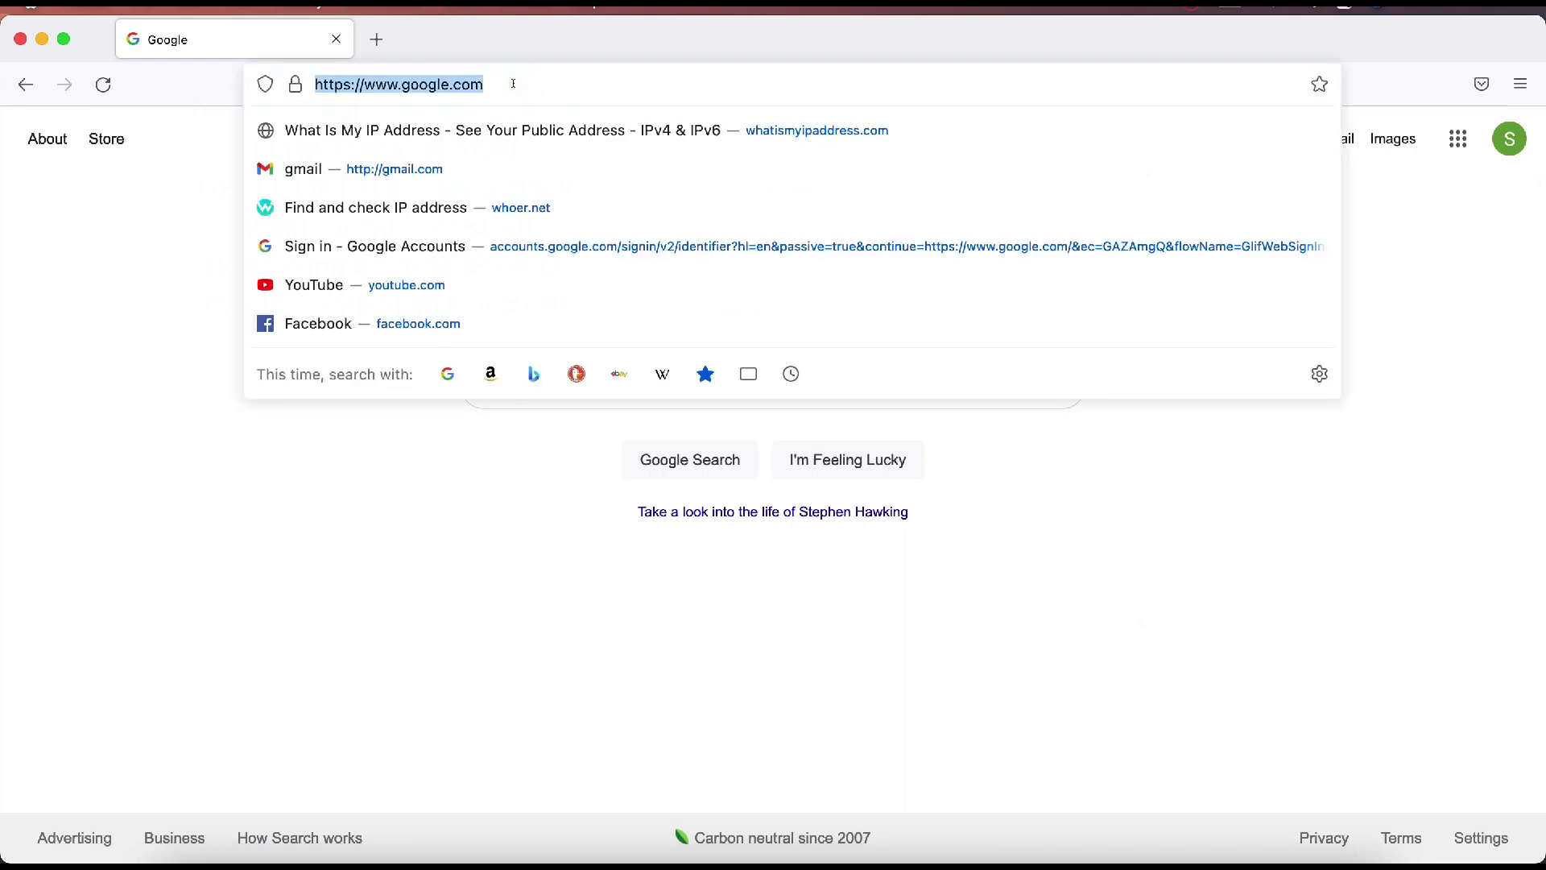
type("ga")
key("BackSpace")
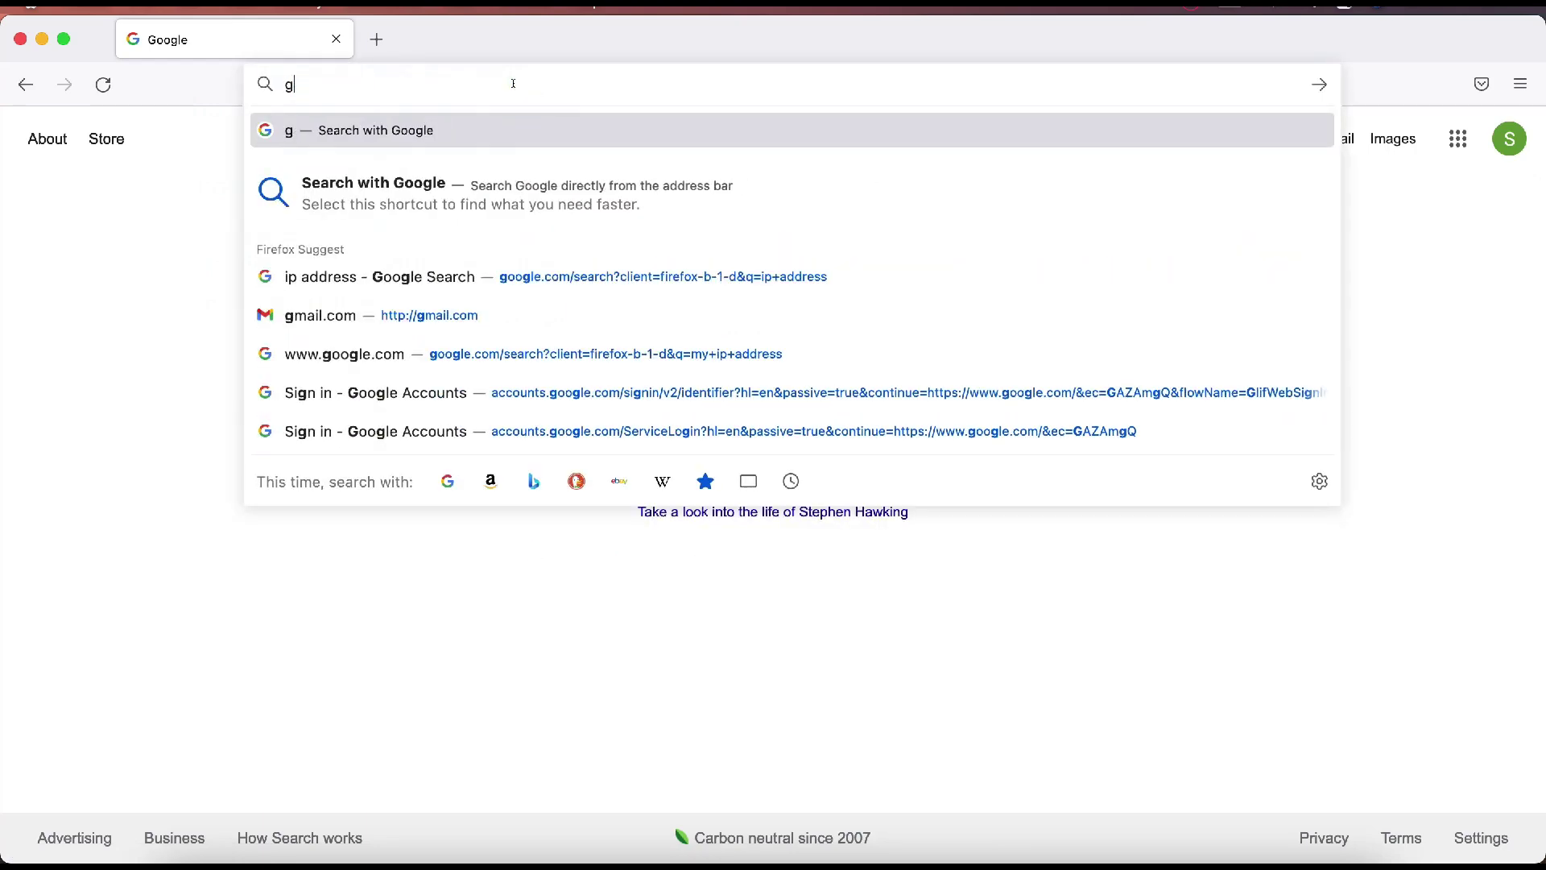
type("mail.com")
key("Return")
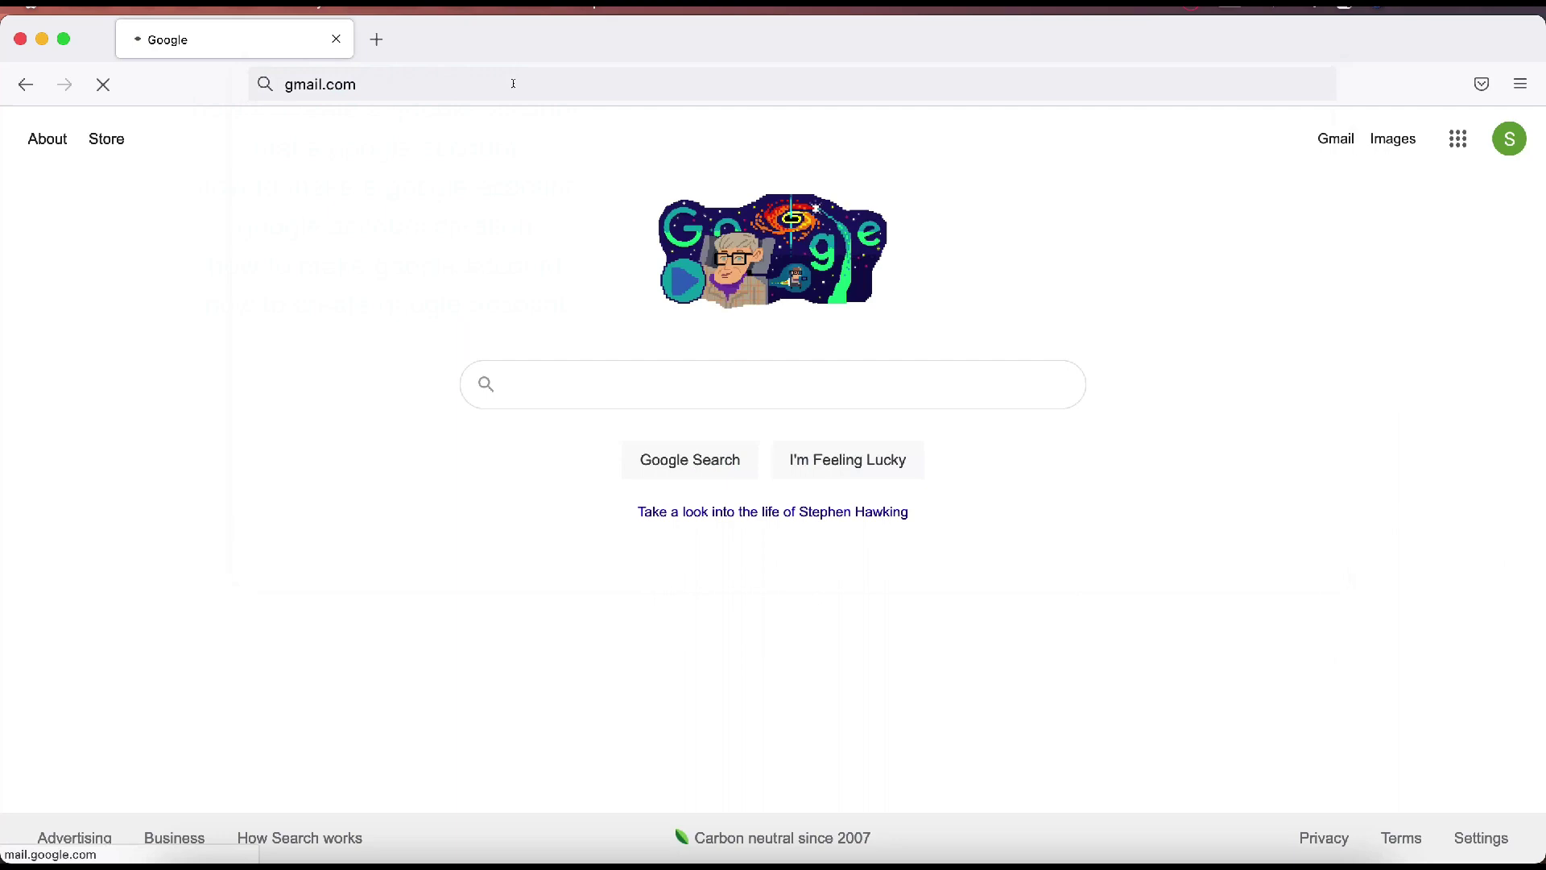